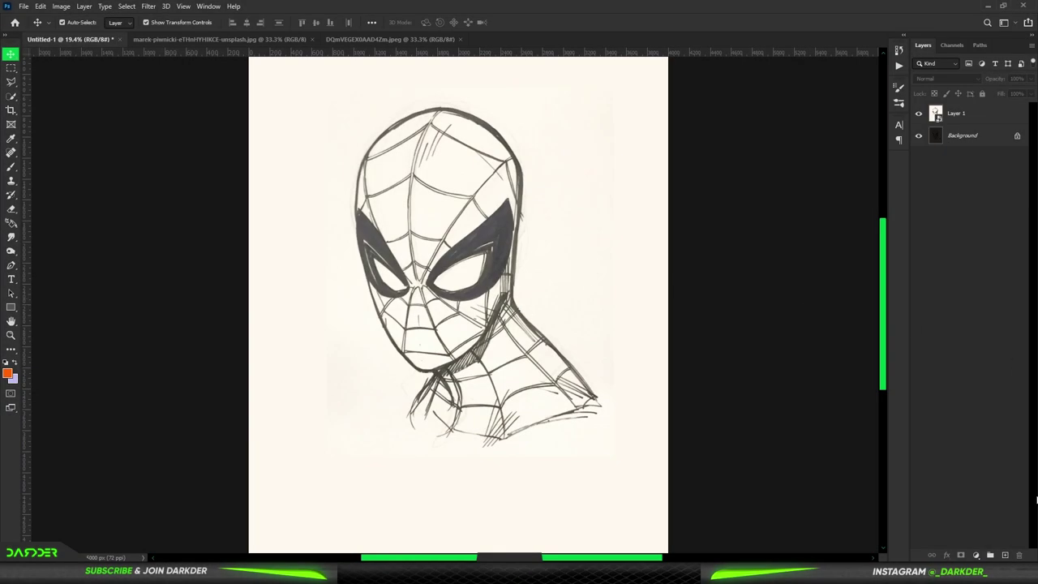
Add a Curves adjustment and drag its top-right point down to darken the page to near-black
left_click(977, 555)
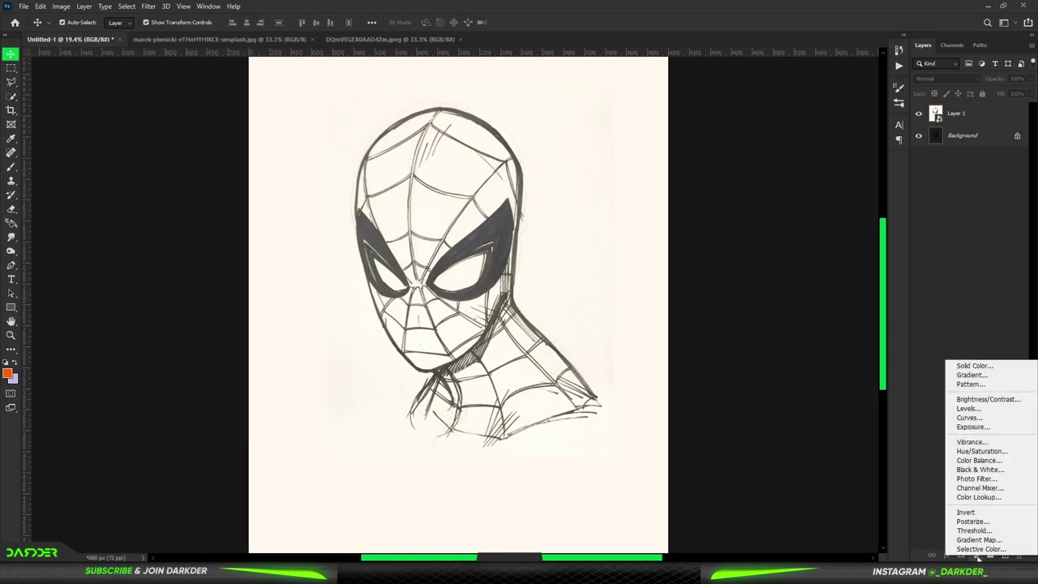
left_click(969, 418)
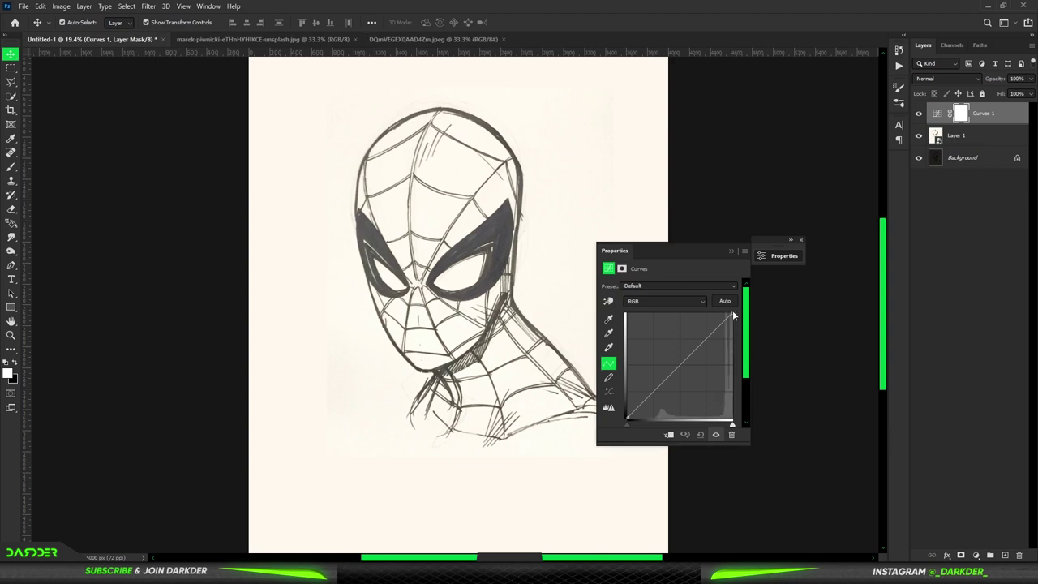
left_click_drag(732, 319, 754, 398)
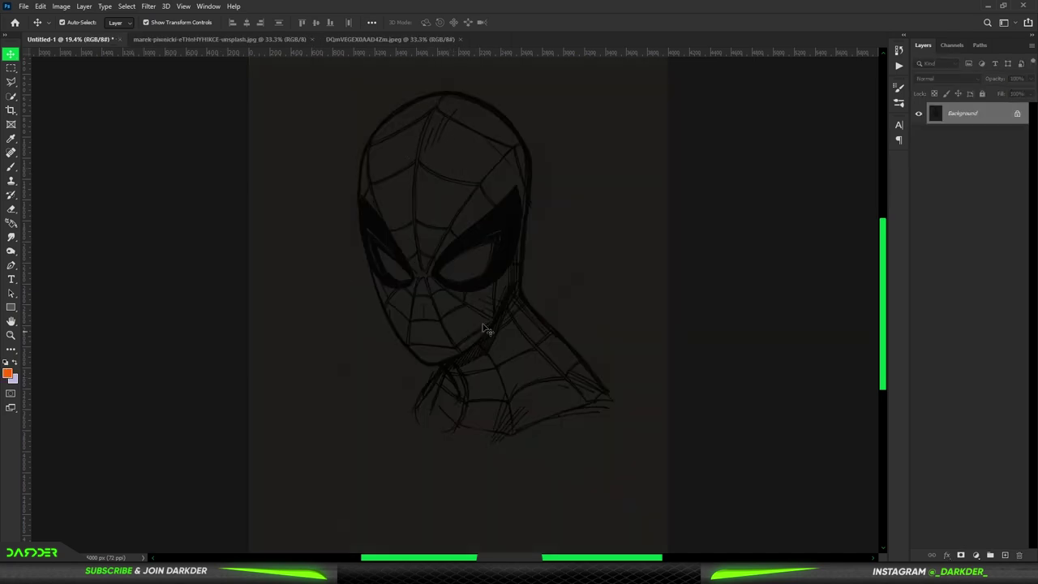
Add a Solid Color fill layer in amber #ffae00
left_click(976, 554)
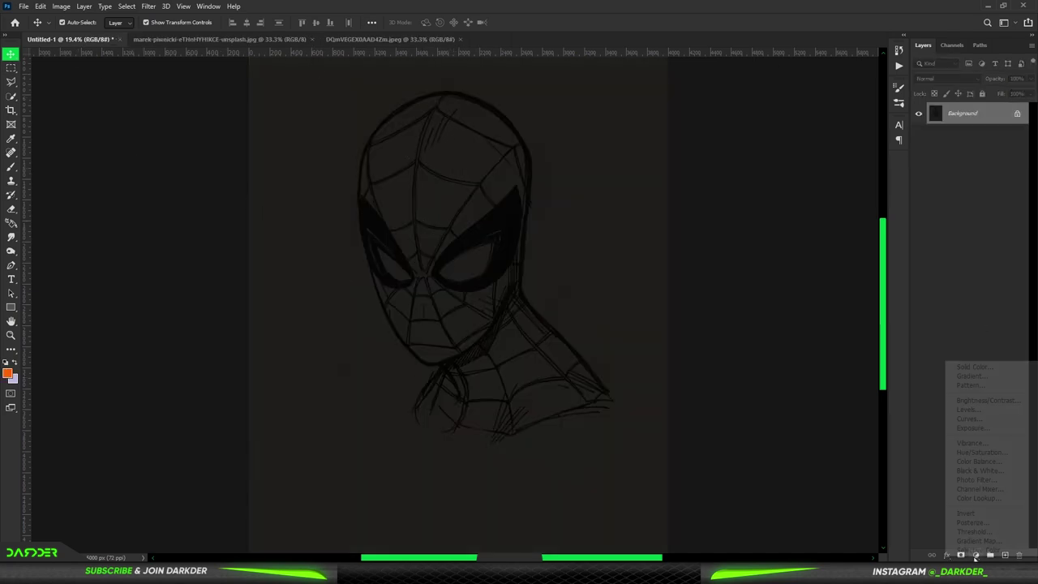
left_click(978, 367)
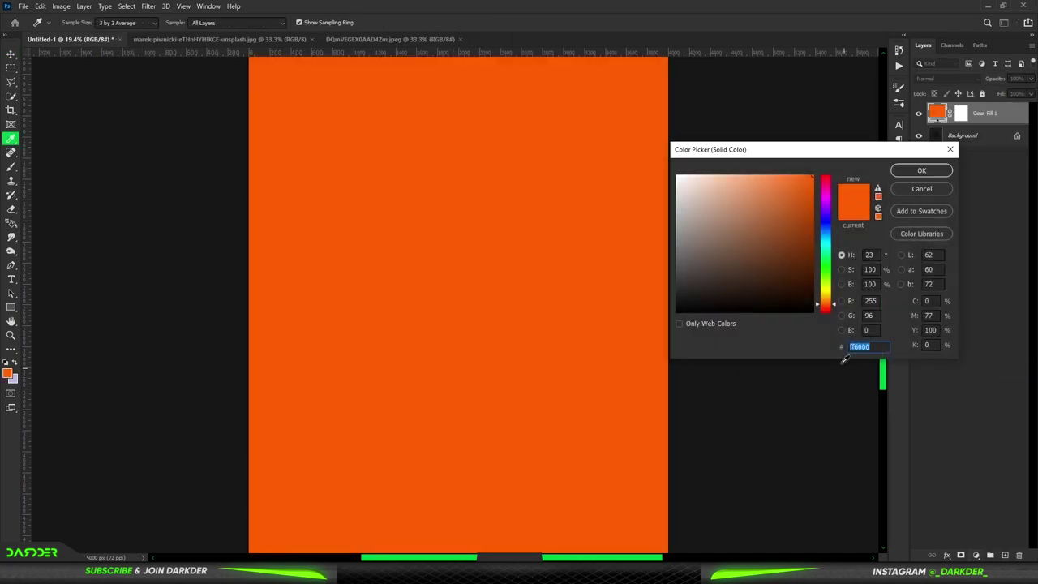
left_click_drag(827, 302, 826, 296)
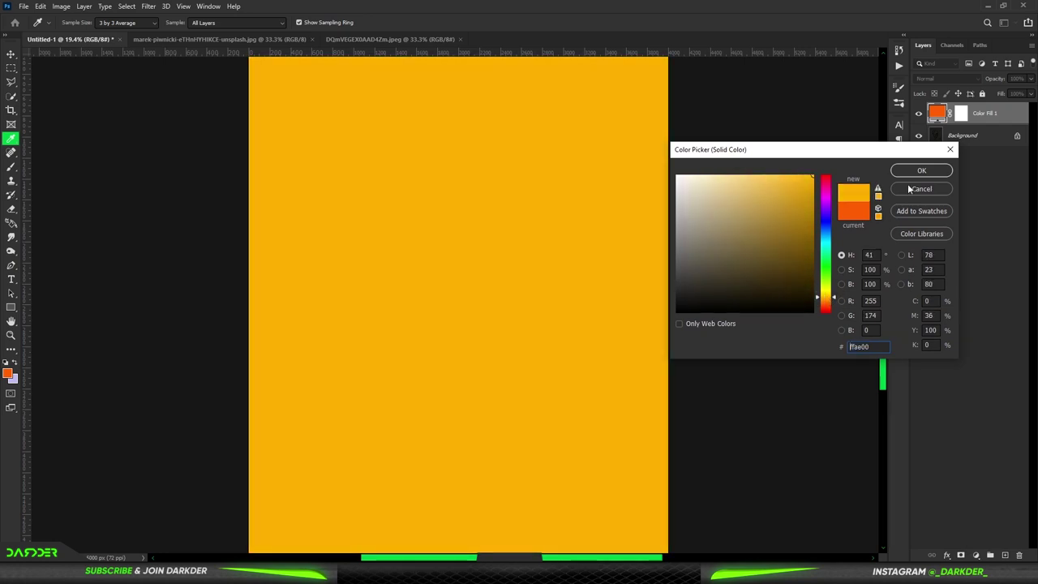
left_click(919, 172)
Blend the amber fill as Linear Dodge (Add) and select its layer mask
left_click(964, 77)
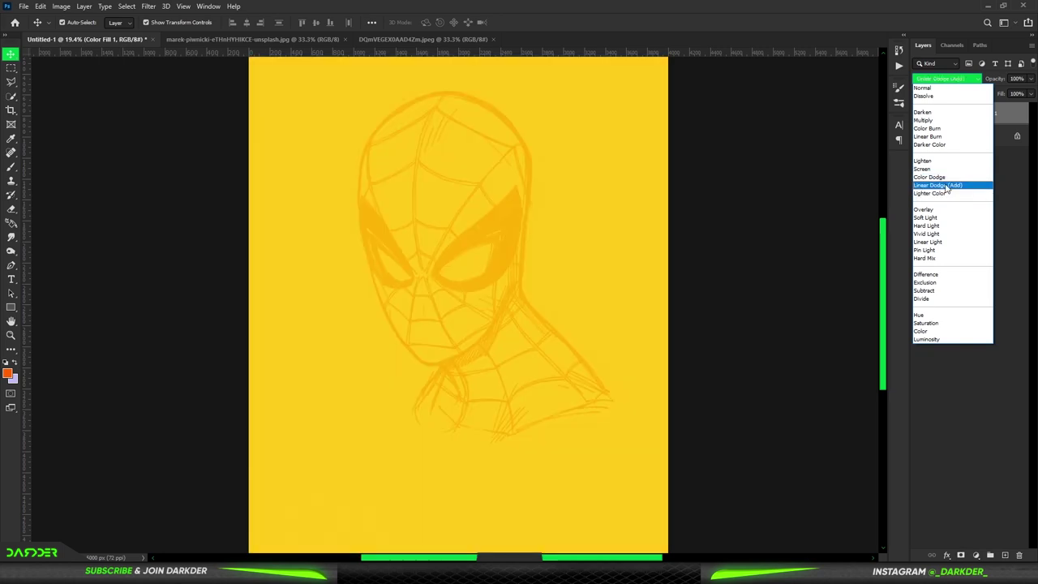
left_click(945, 186)
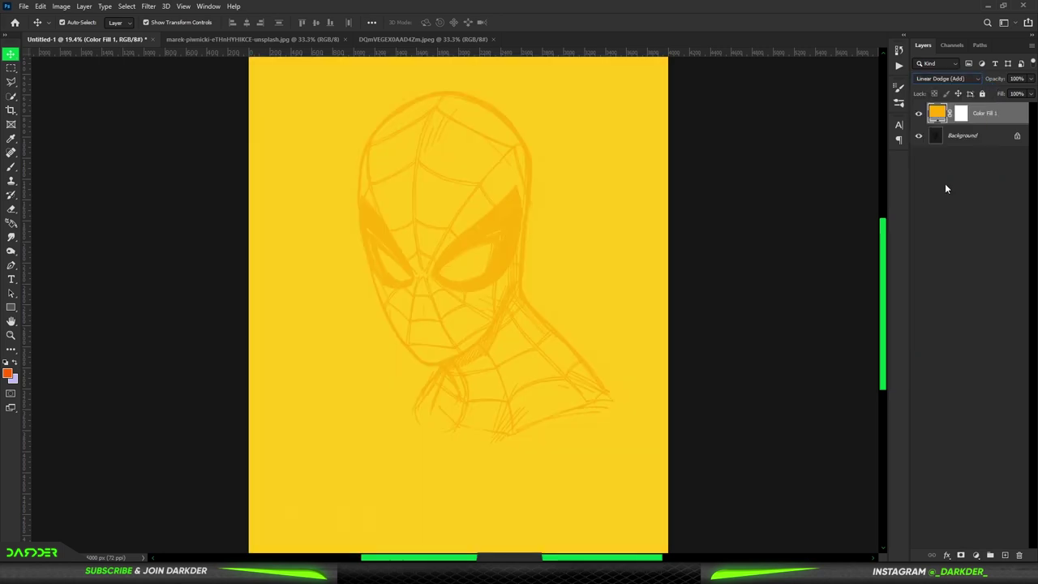
left_click(961, 114)
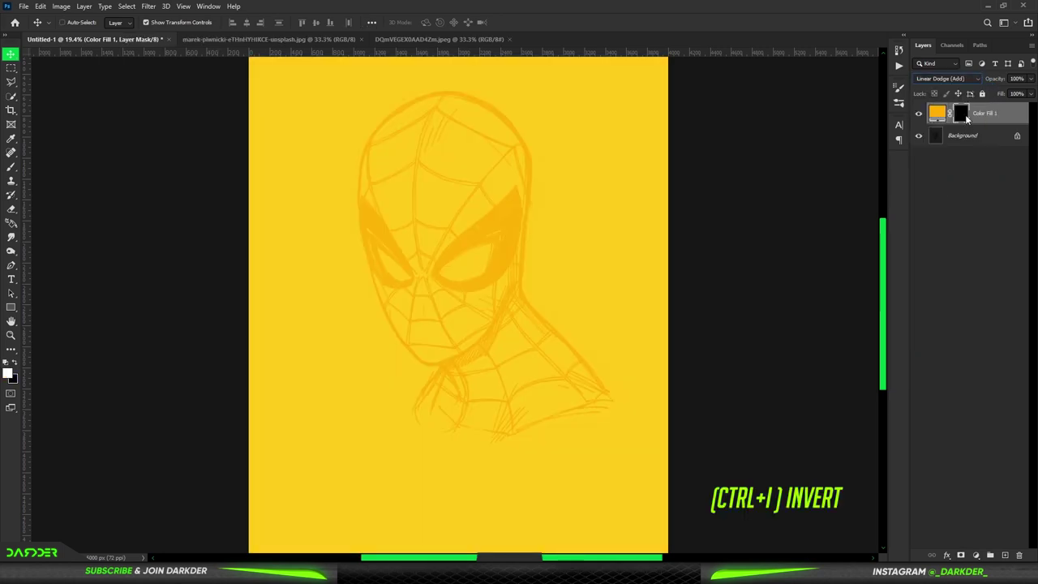
Invert the fill's mask with Ctrl+I and set up the Brush with white foreground
key("ctrl+i")
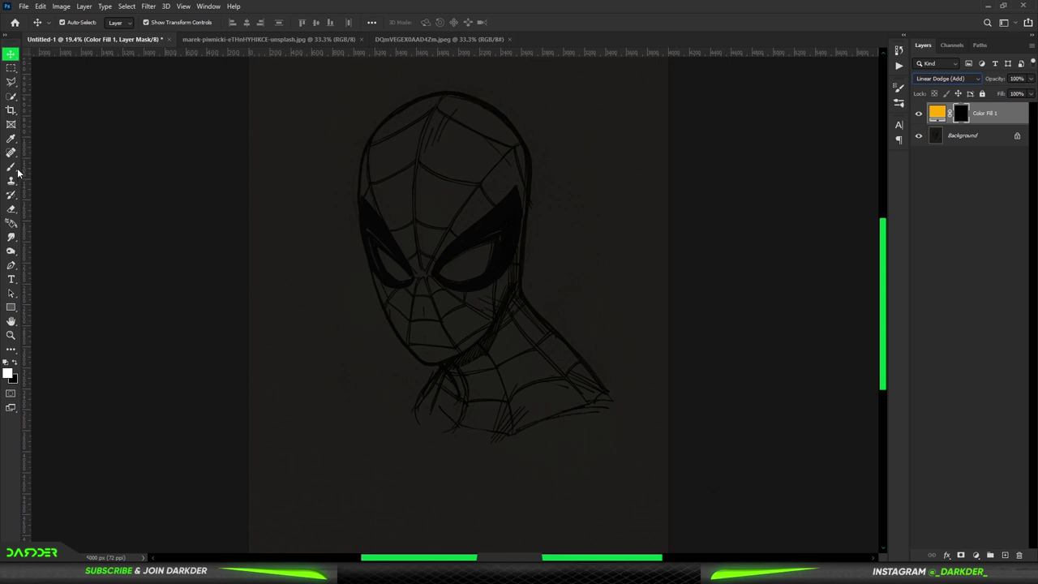
left_click(12, 167)
left_click(9, 372)
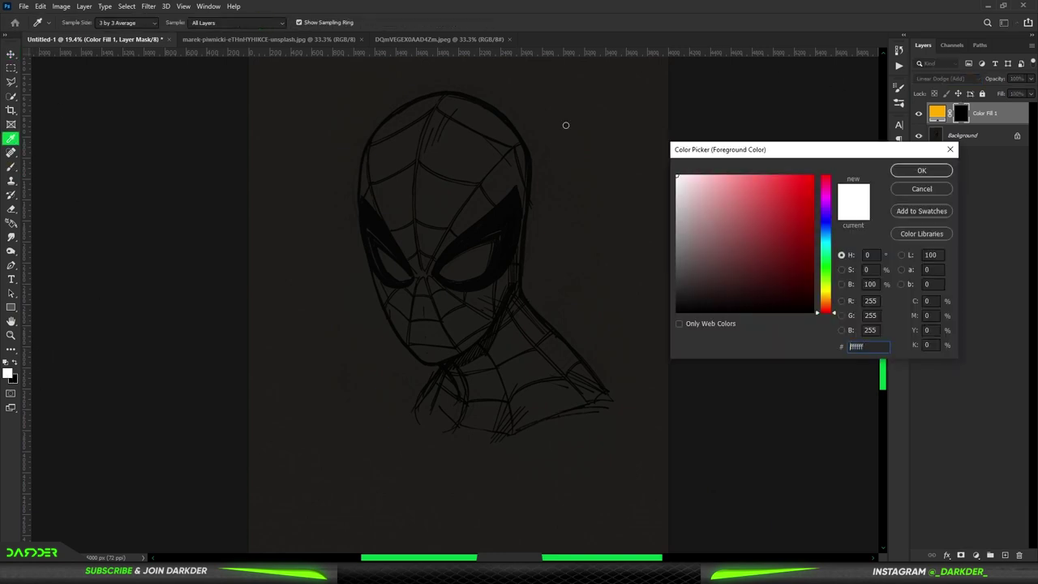
left_click(921, 170)
Paint white on the mask over the left eye lens so it glows amber
scroll(364, 243, "up", 3)
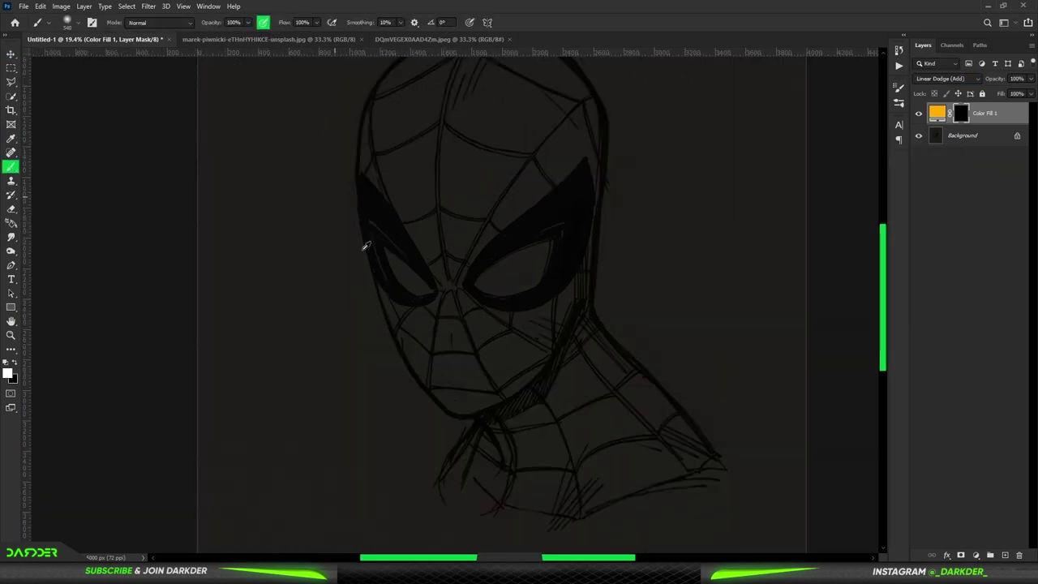
scroll(413, 197, "up", 3)
left_click_drag(365, 146, 335, 154)
scroll(335, 154, "down", 1)
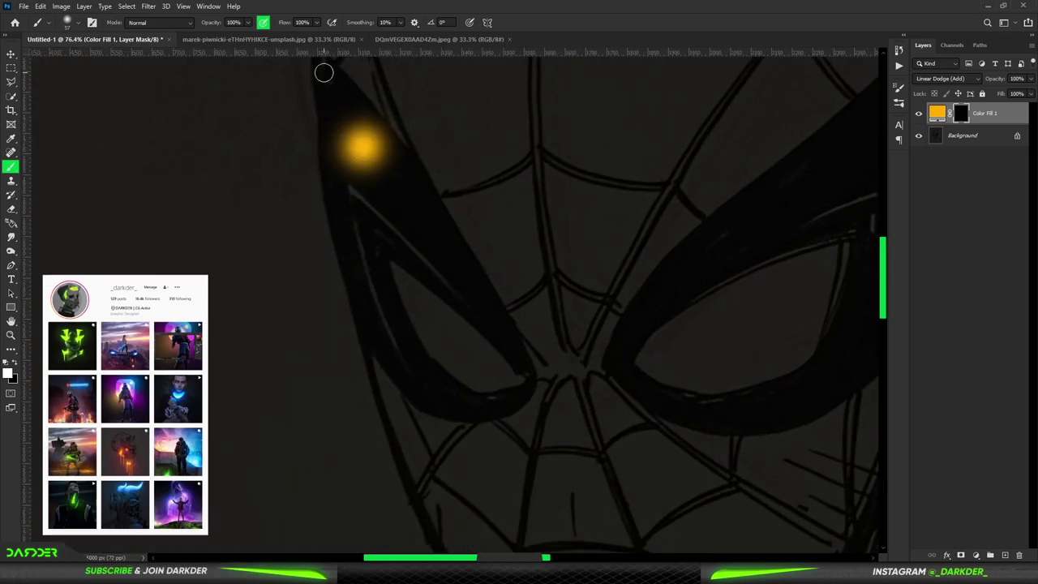
mouse_move(324, 73)
left_mouse_down()
mouse_move(335, 208)
mouse_move(452, 381)
left_mouse_up()
mouse_move(336, 130)
left_mouse_down()
mouse_move(430, 268)
mouse_move(452, 399)
mouse_move(373, 324)
mouse_move(527, 389)
left_mouse_up()
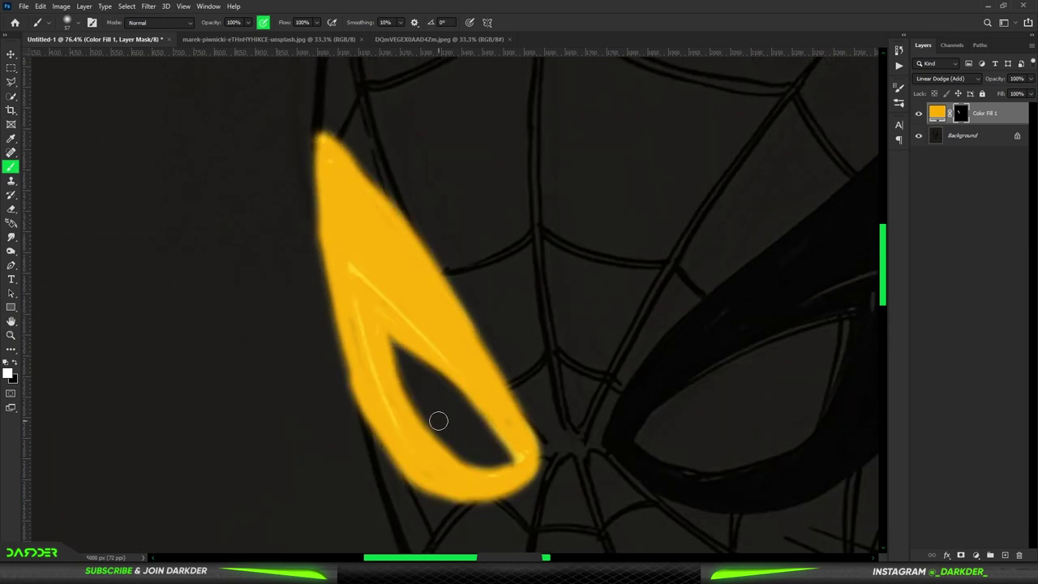
key("x")
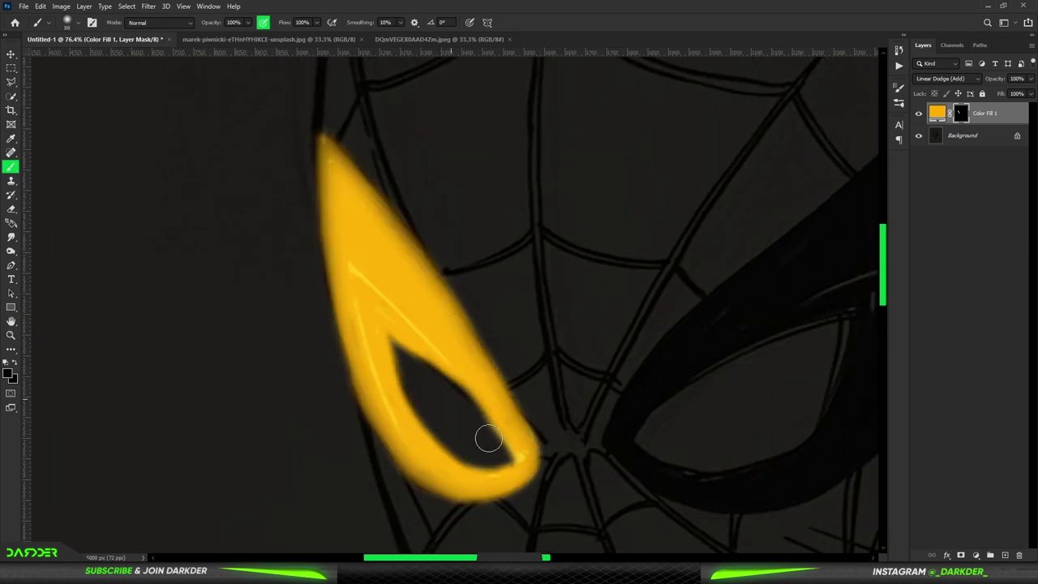
scroll(458, 349, "down", 5)
scroll(531, 377, "up", 3)
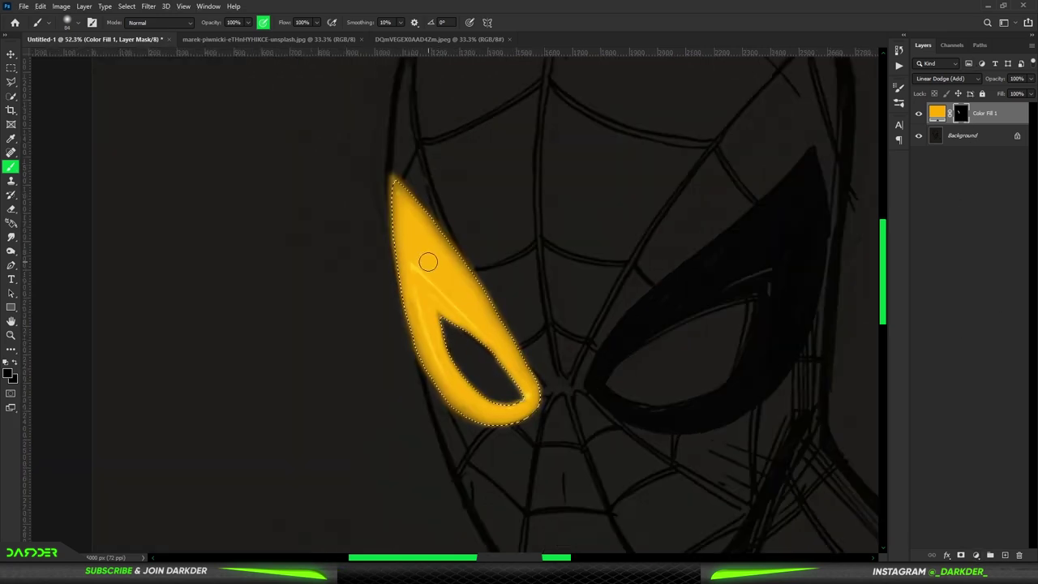
left_click(1005, 556)
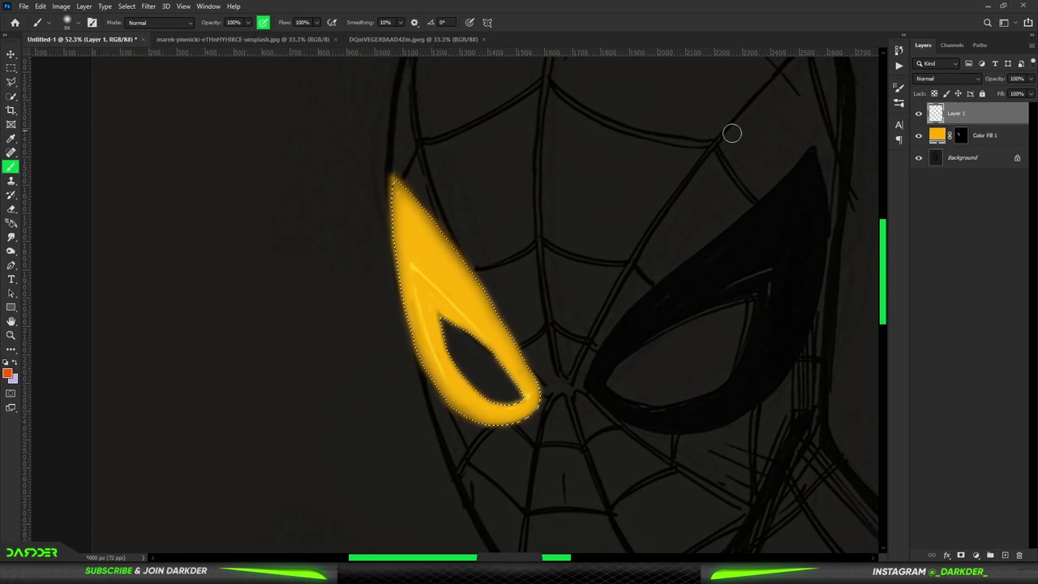
Paint a light peach highlight at 57% opacity over the top of the glowing eye
left_click(8, 372)
left_click(721, 174)
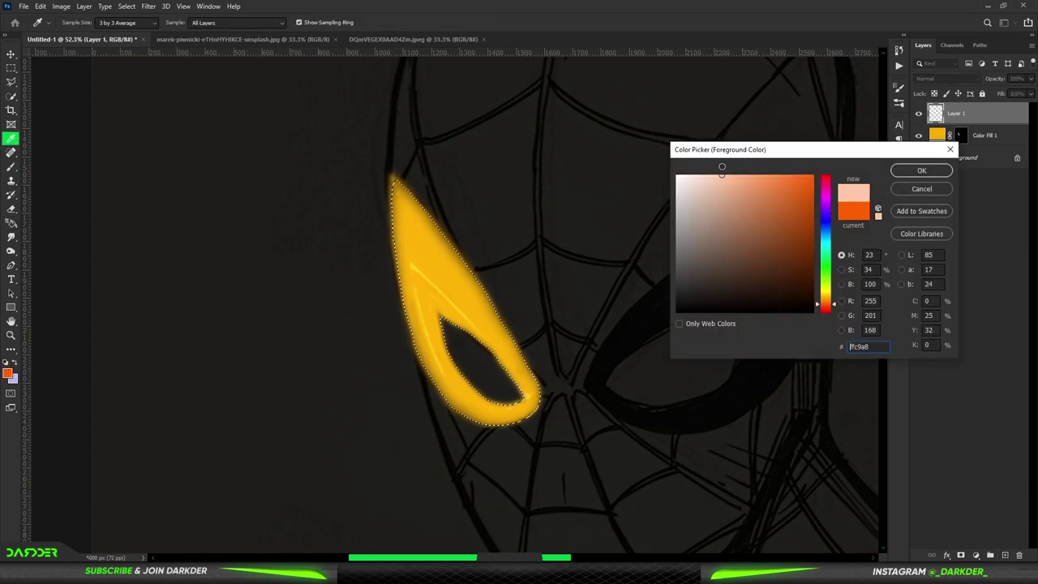
left_click(932, 171)
key("5")
key("7")
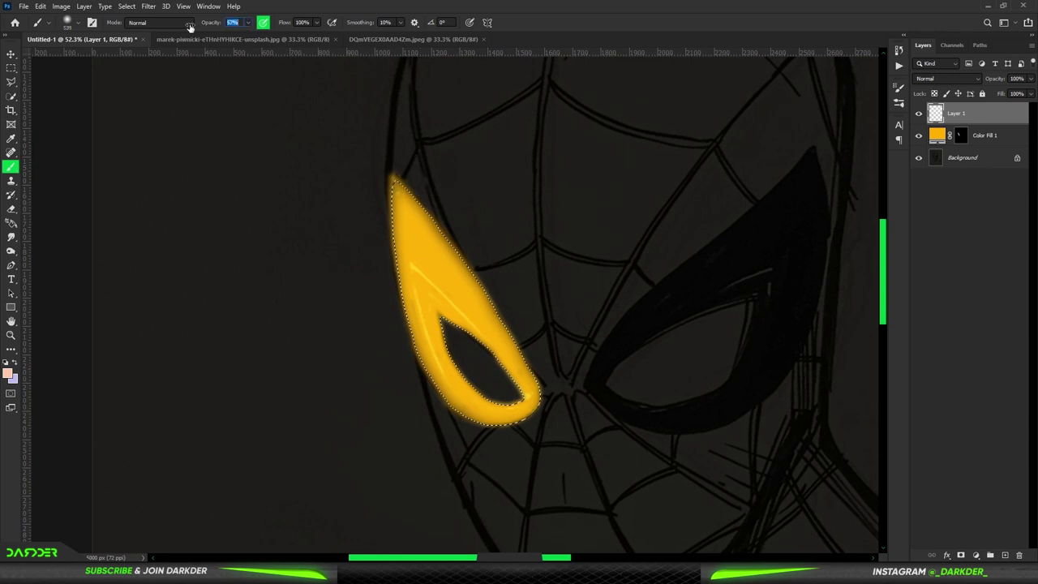
mouse_move(463, 186)
left_mouse_down()
mouse_move(344, 197)
mouse_move(405, 174)
left_mouse_up()
scroll(533, 199, "down", 2)
key("ctrl+d")
Add a second Solid Color fill in orange #ff6600, blended as Linear Dodge (Add)
left_click(976, 555)
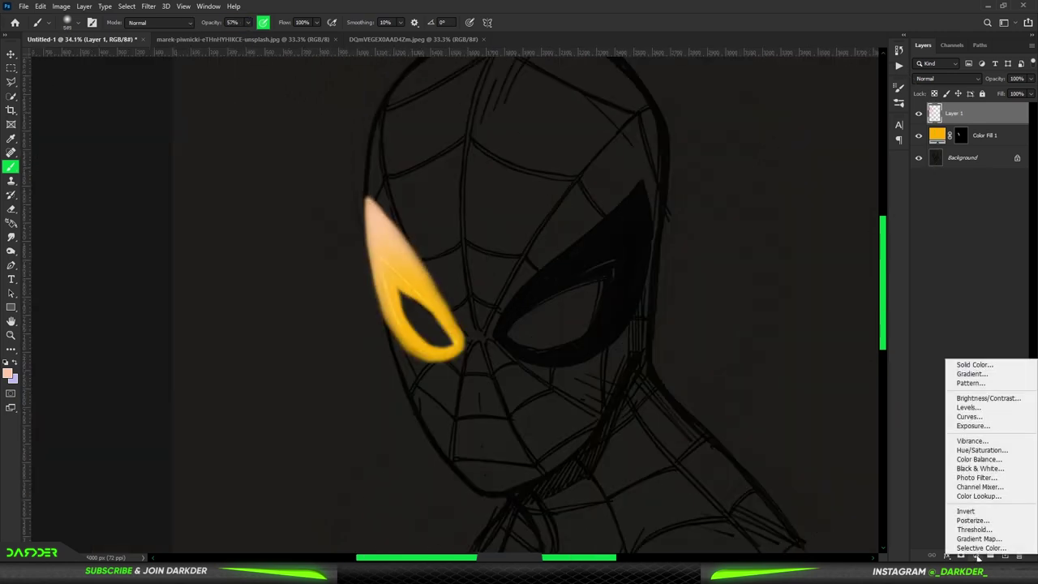
left_click(973, 364)
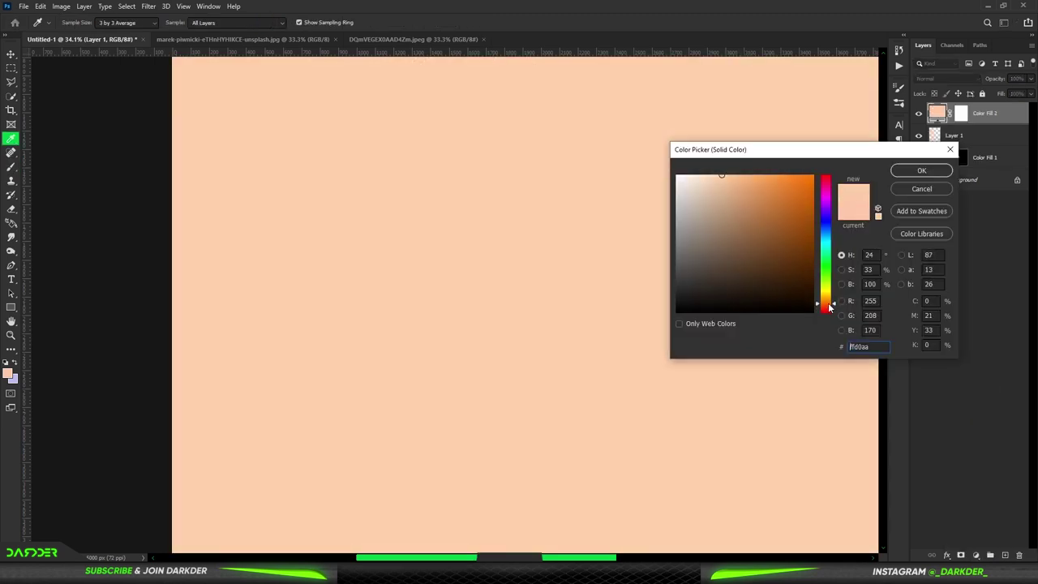
type("ff6600")
left_click_drag(827, 304, 827, 299)
left_click(922, 170)
left_click(962, 79)
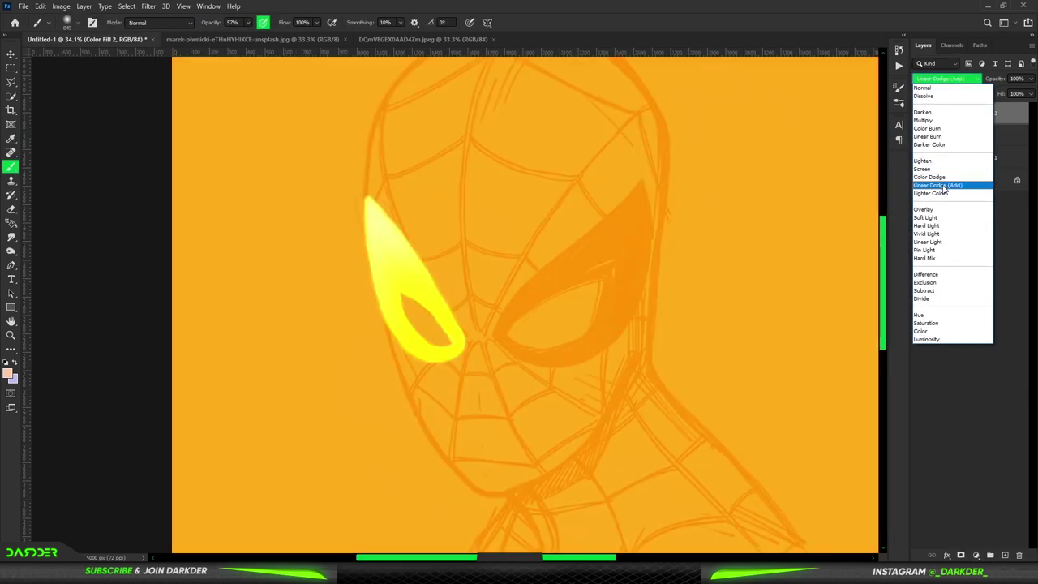
left_click(943, 185)
Invert the new fill's mask and paint a wide soft white halo around the left eye
left_click(961, 113)
key("ctrl+i")
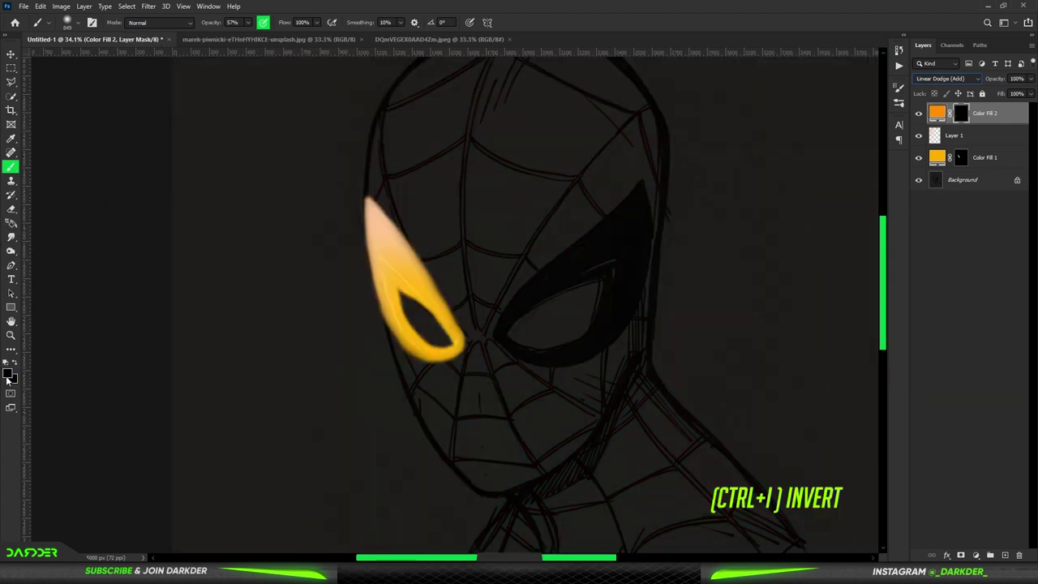
left_click(7, 375)
left_click(921, 170)
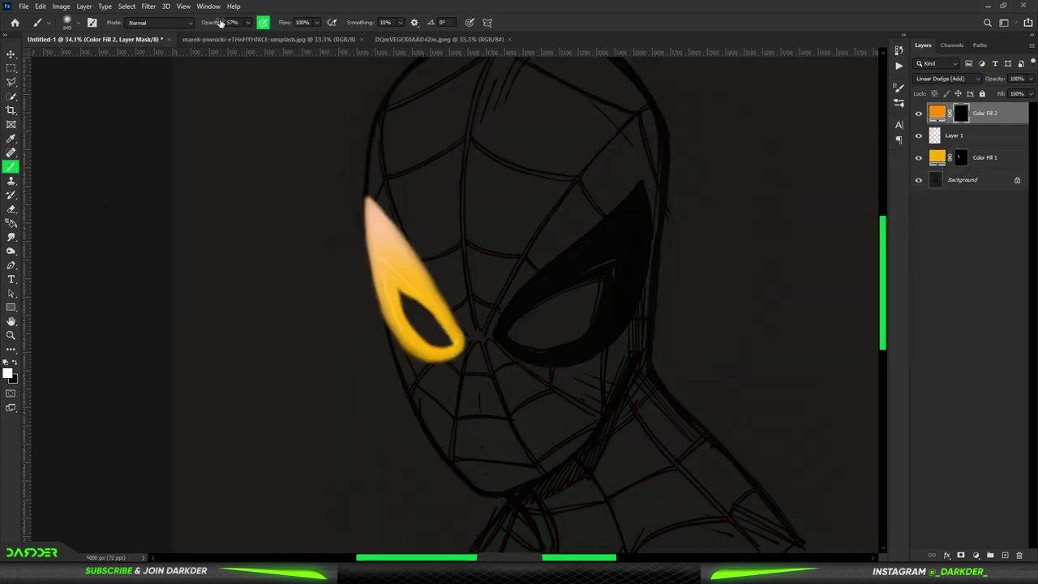
left_click_drag(324, 162, 422, 308)
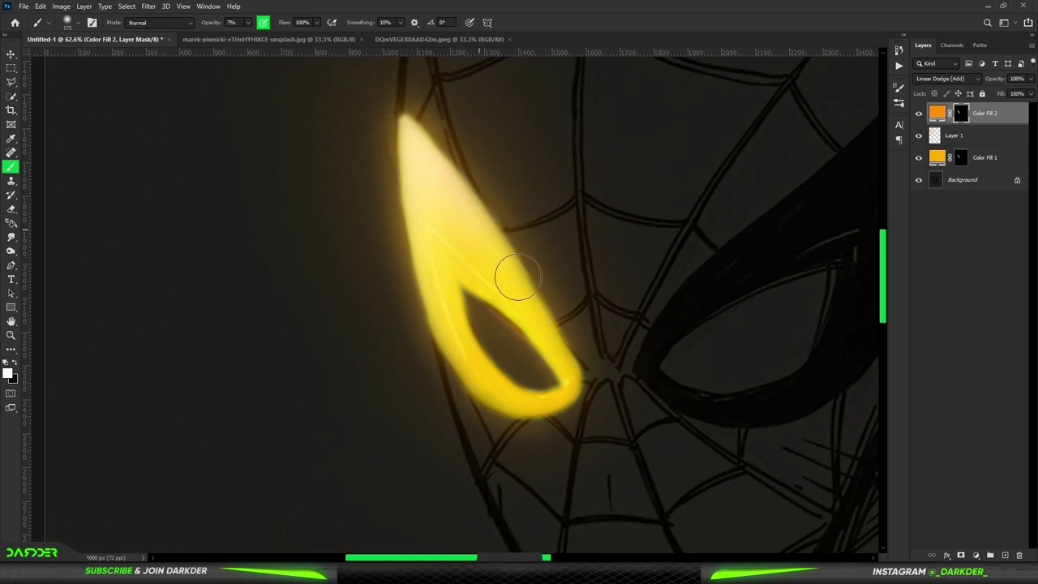
key("bracketright")
key("bracketright")
key("bracketright")
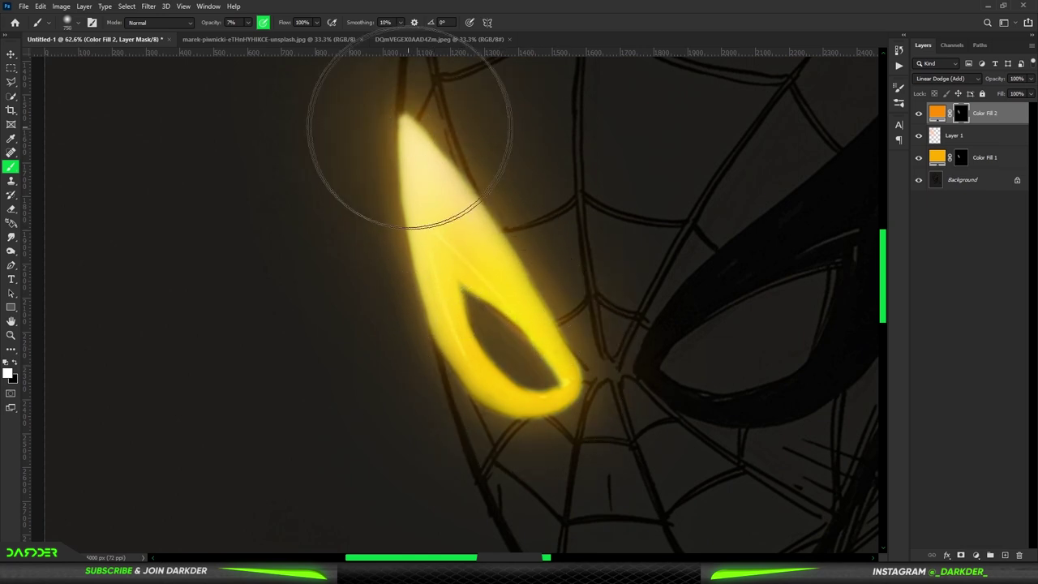
scroll(383, 217, "down", 5, "alt")
scroll(370, 235, "down", 2)
scroll(405, 248, "up", 3)
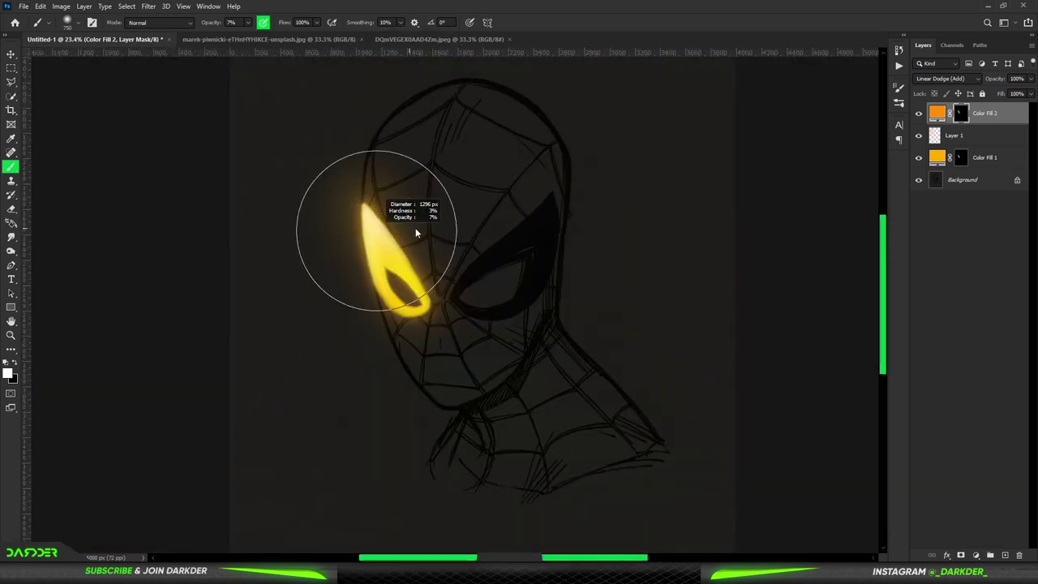
scroll(365, 284, "down", 2)
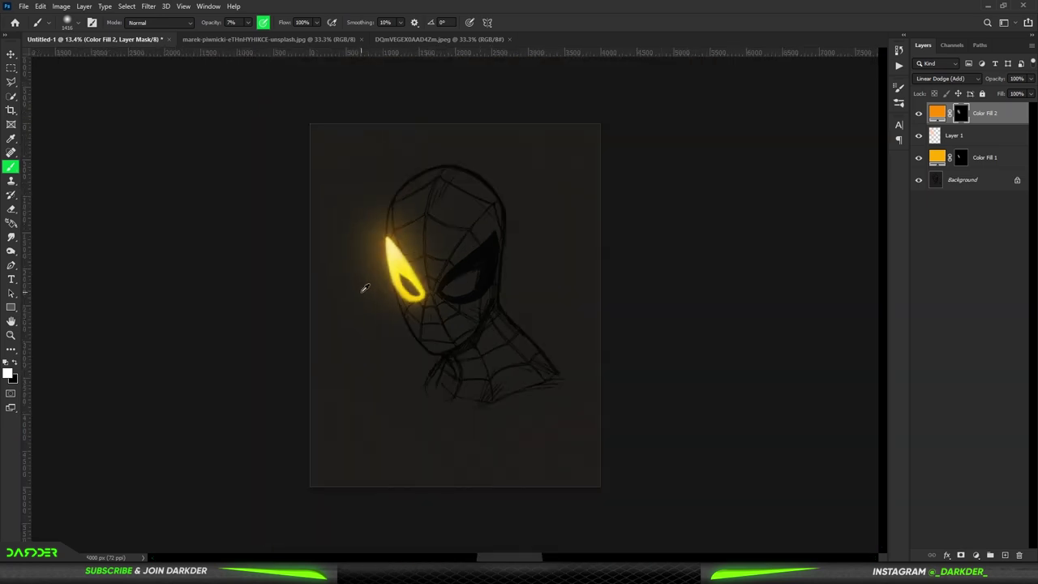
scroll(492, 274, "up", 3)
Add a third Solid Color fill in bright orange #ff5a00, blended as Color Dodge
left_click(977, 557)
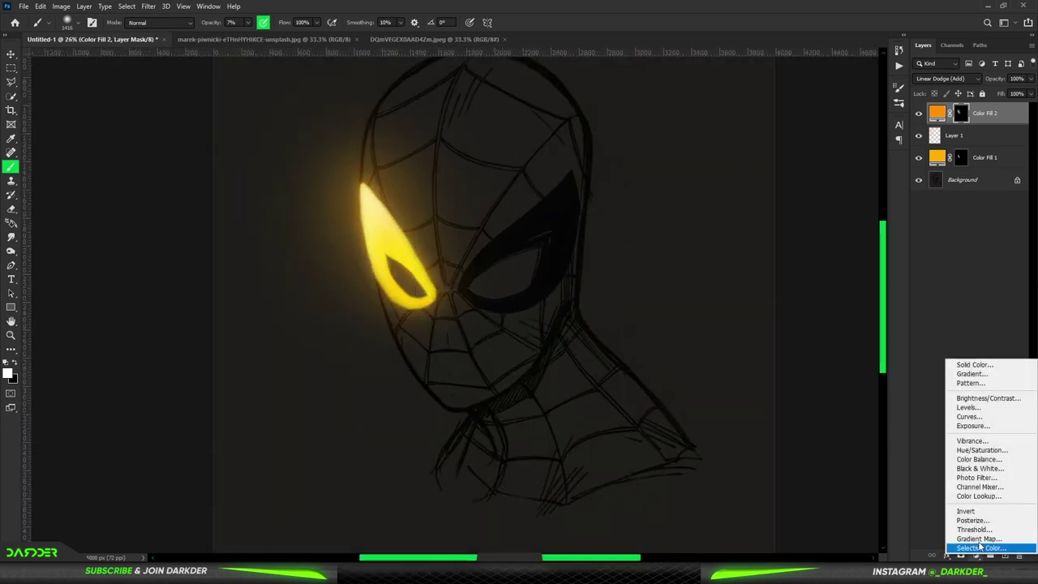
left_click(972, 365)
left_click_drag(821, 297, 830, 306)
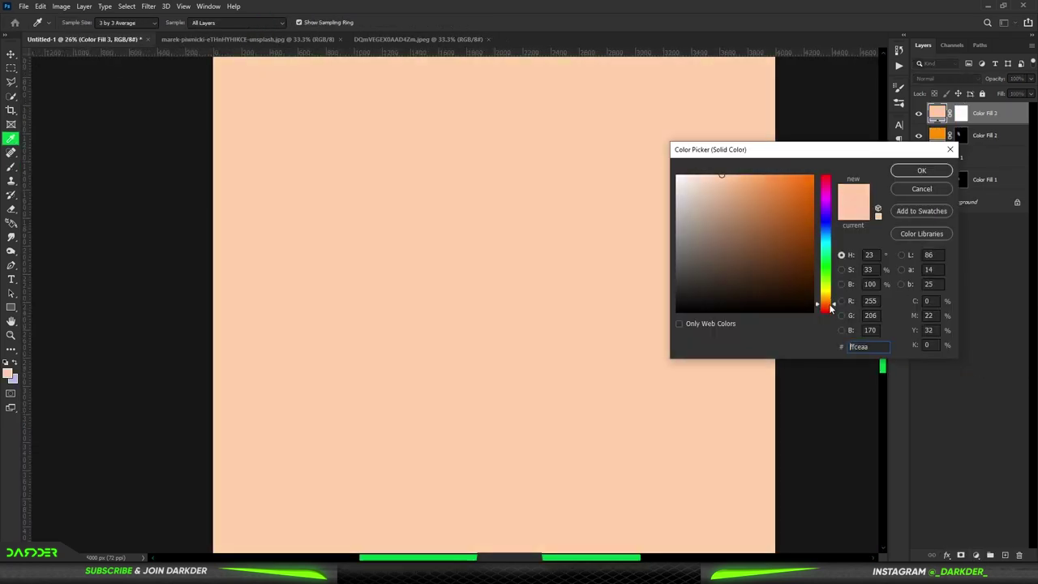
left_click_drag(807, 180, 861, 142)
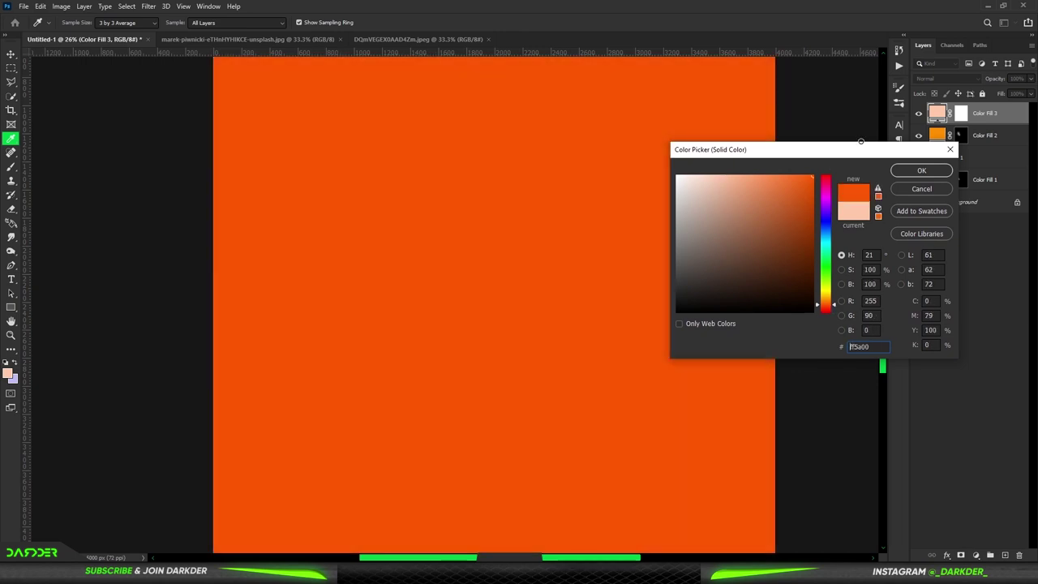
left_click(941, 165)
left_click(947, 79)
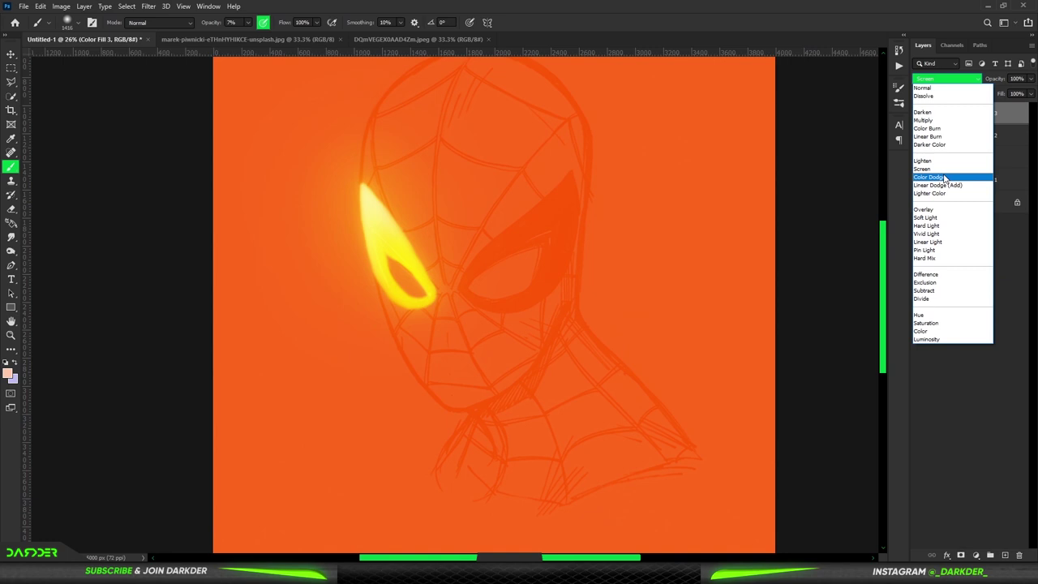
left_click(945, 177)
Invert its mask and paint white around the left eye for a warm orange halo
left_click(962, 115)
key("ctrl+i")
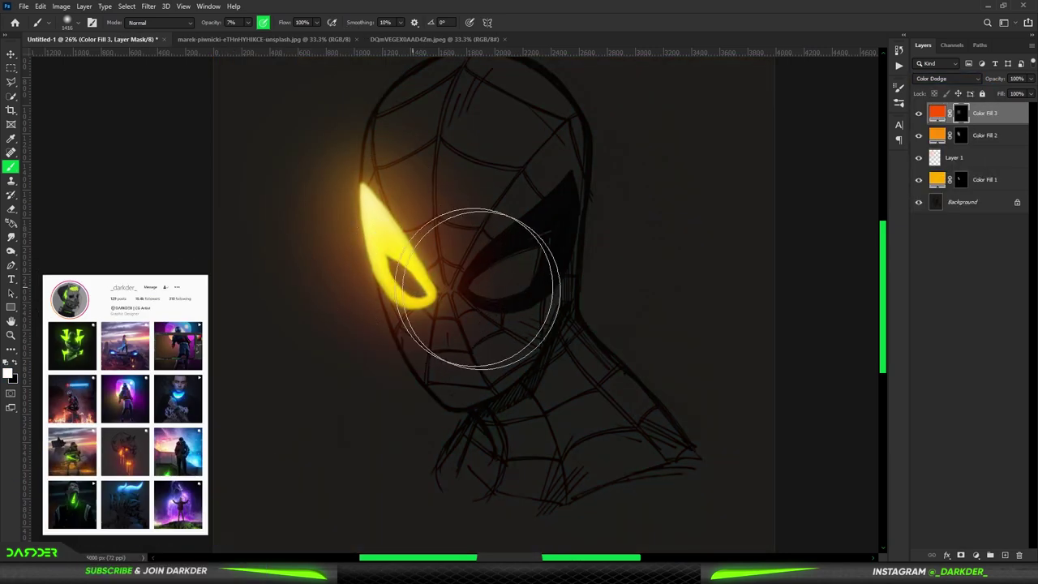
scroll(406, 300, "down", 5)
scroll(405, 292, "up", 2)
scroll(386, 269, "up", 2)
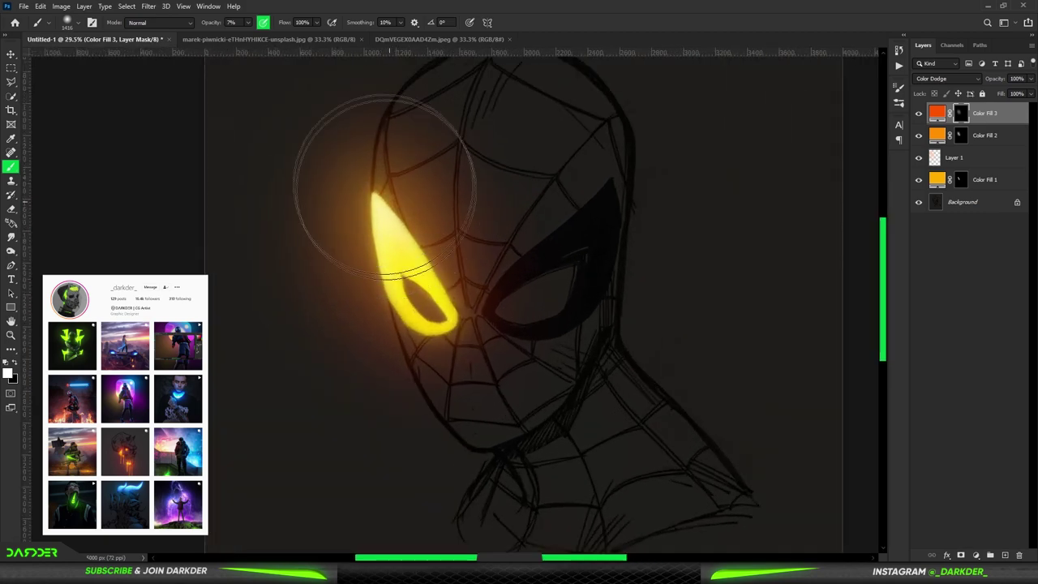
key("bracketleft")
key("bracketleft")
key("bracketleft")
key("bracketleft")
key("bracketleft")
key("bracketleft")
key("bracketleft")
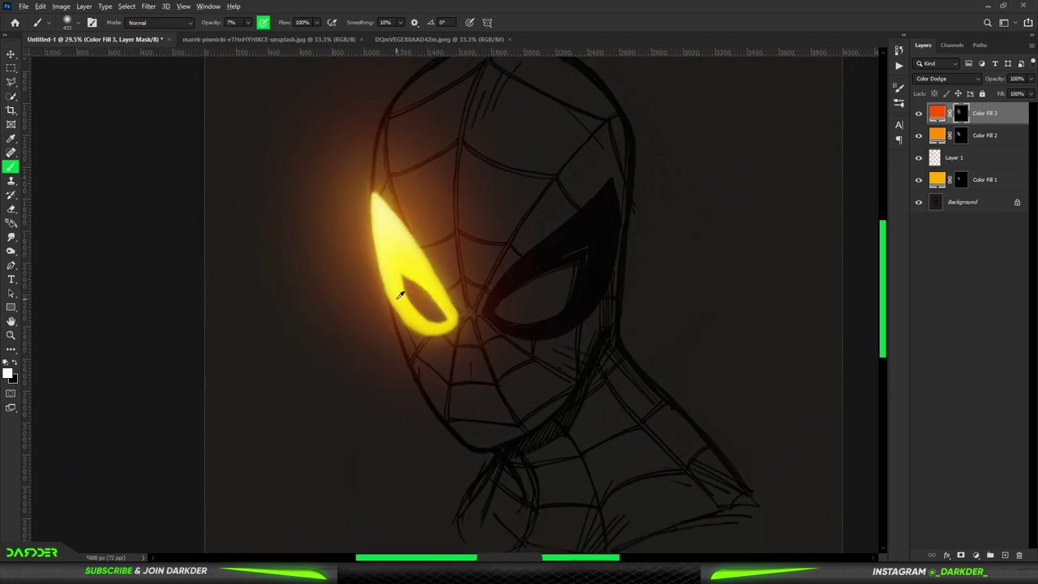
scroll(400, 295, "up", 2)
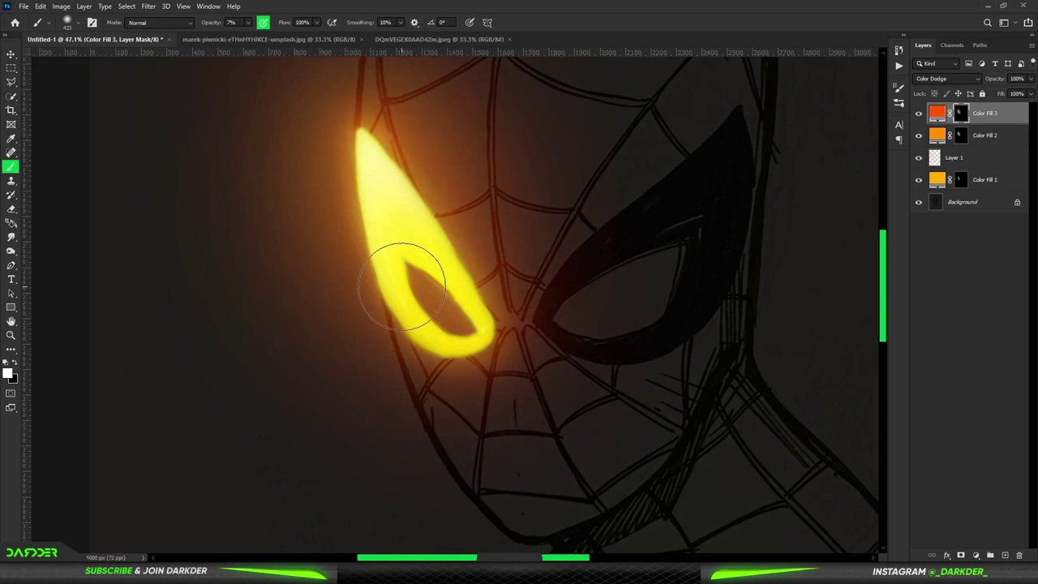
scroll(419, 387, "down", 2)
key("bracketright")
key("bracketright")
key("bracketright")
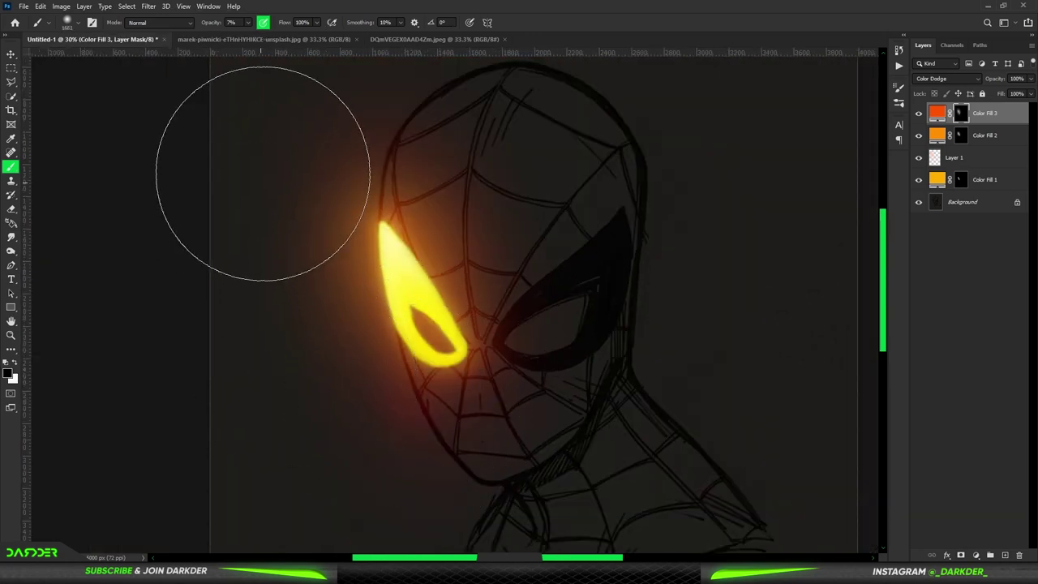
scroll(581, 234, "down", 2)
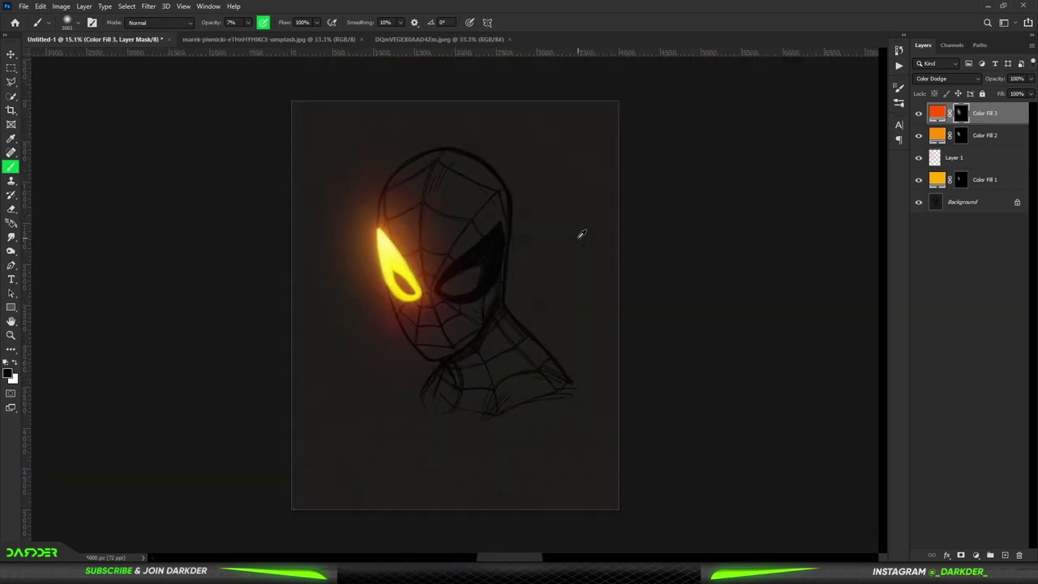
scroll(301, 232, "up", 1)
scroll(359, 208, "up", 2)
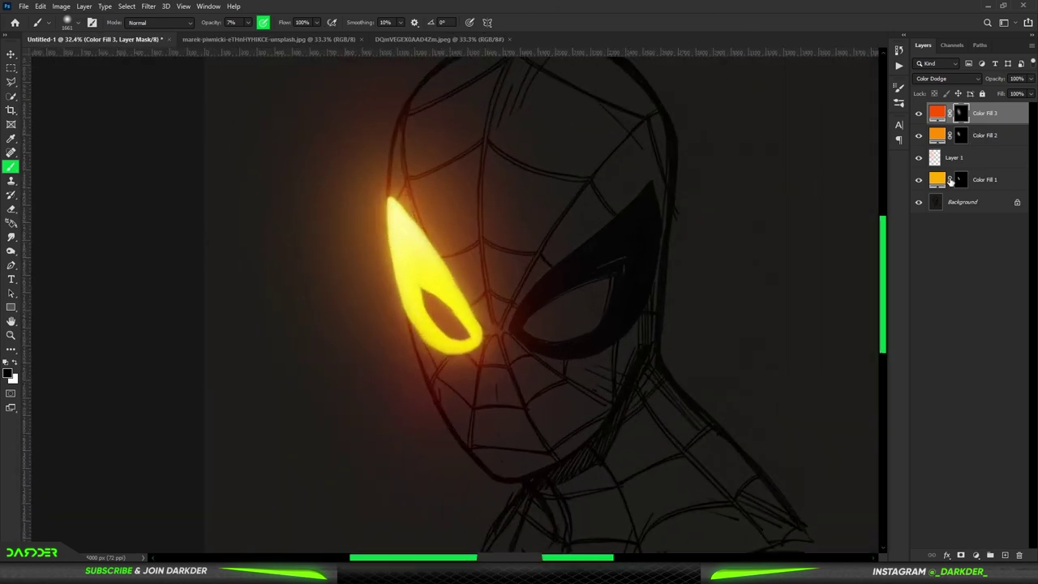
Recolour Color Fill 1 to a deep red-orange around #ff4e00
double_click(939, 179)
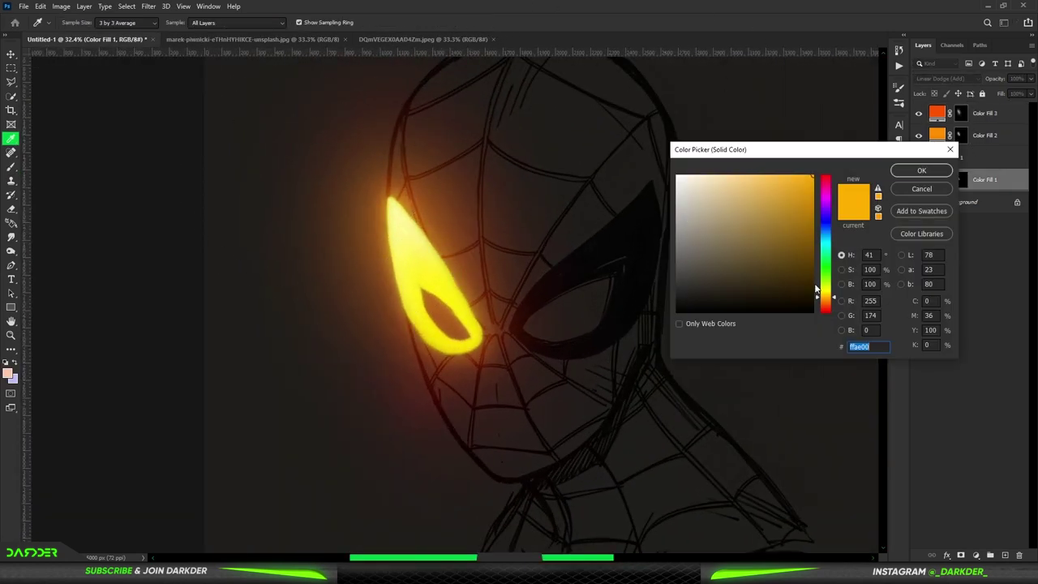
left_click_drag(831, 300, 830, 311)
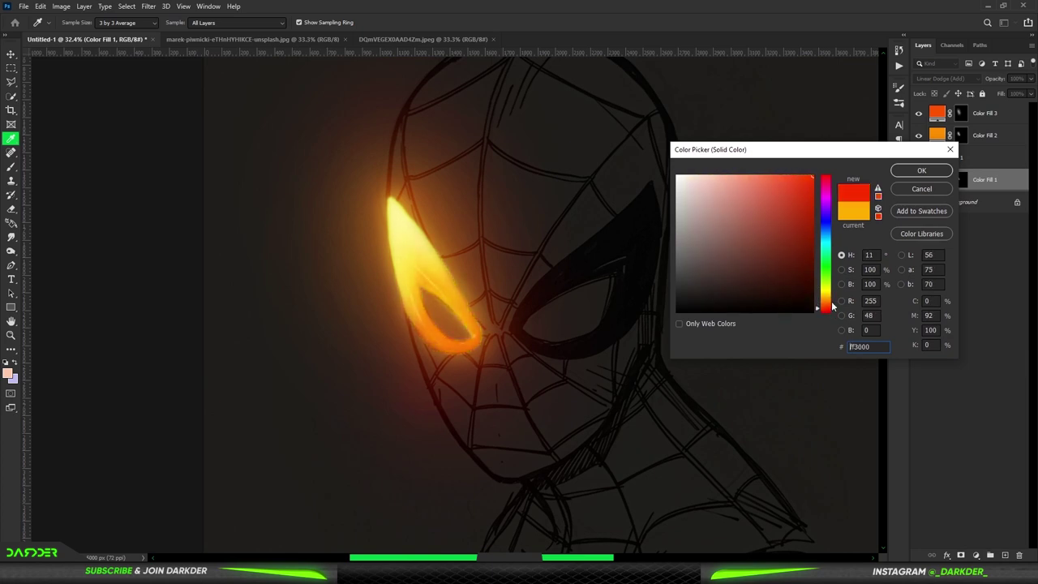
left_click(921, 170)
scroll(487, 291, "down", 2)
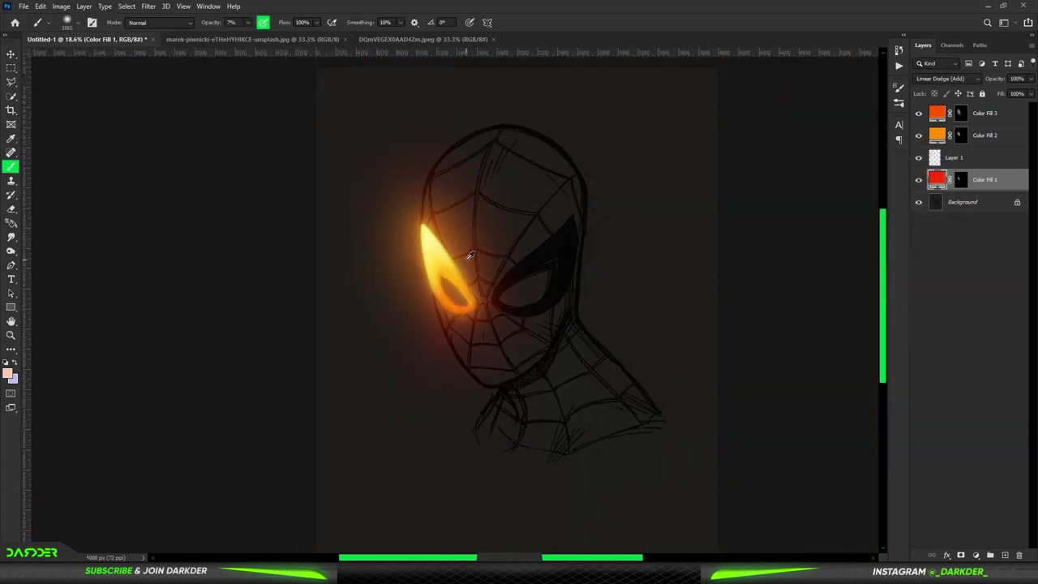
scroll(437, 247, "down", 2)
scroll(357, 215, "up", 1)
scroll(358, 216, "up", 2)
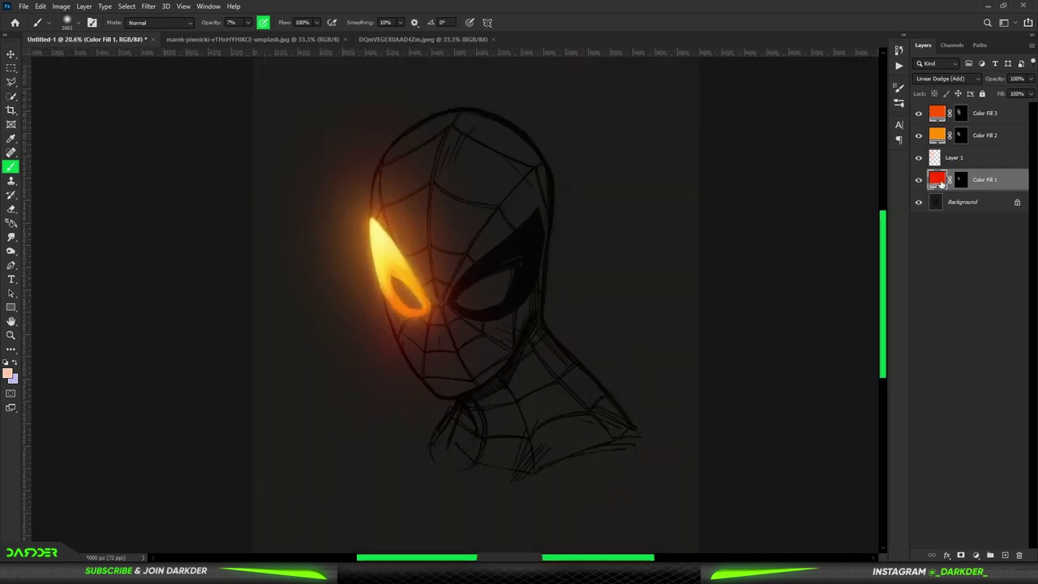
double_click(938, 180)
left_click_drag(830, 311, 830, 308)
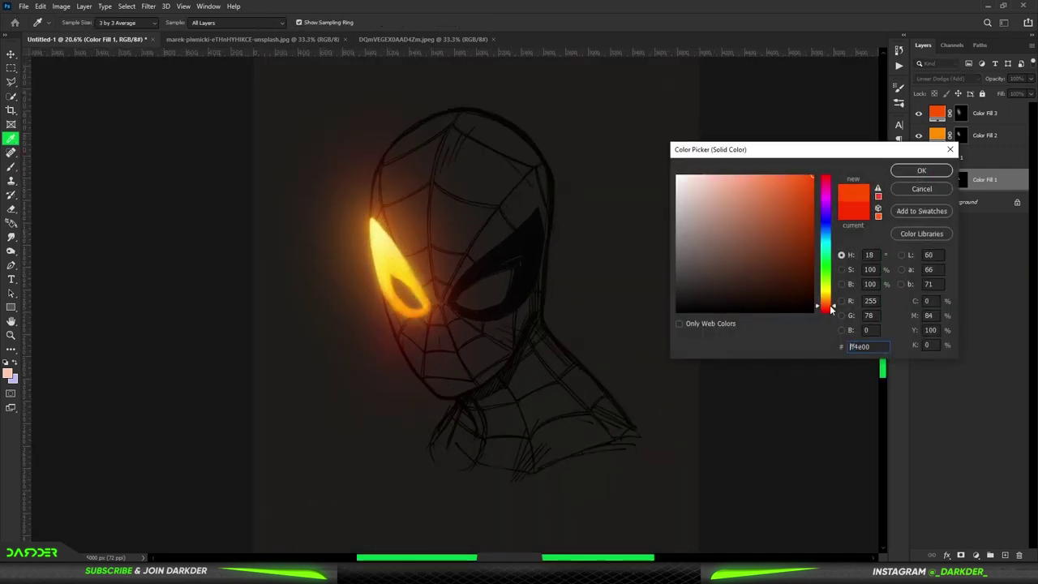
left_click(919, 172)
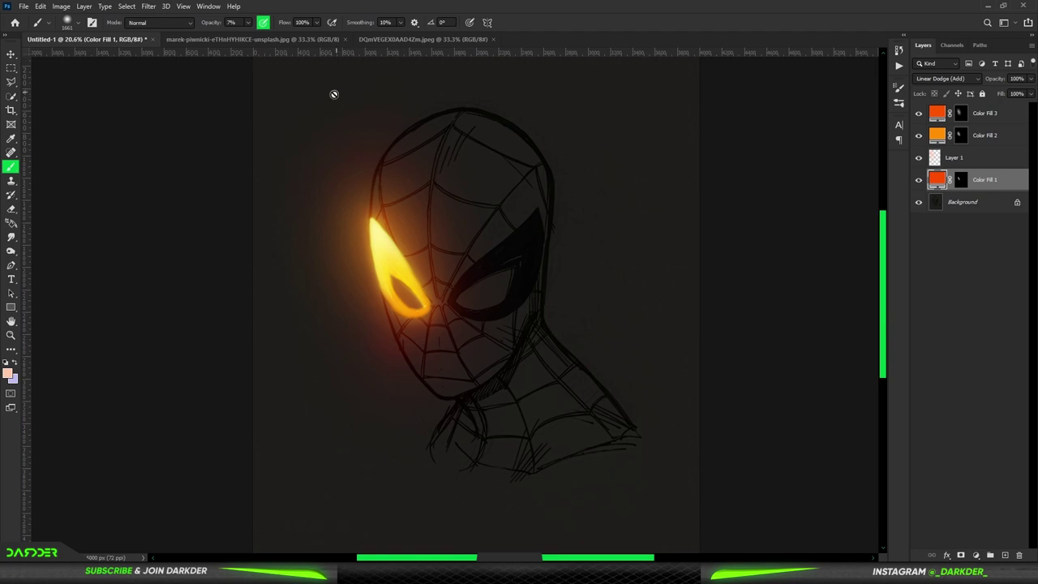
left_click(296, 38)
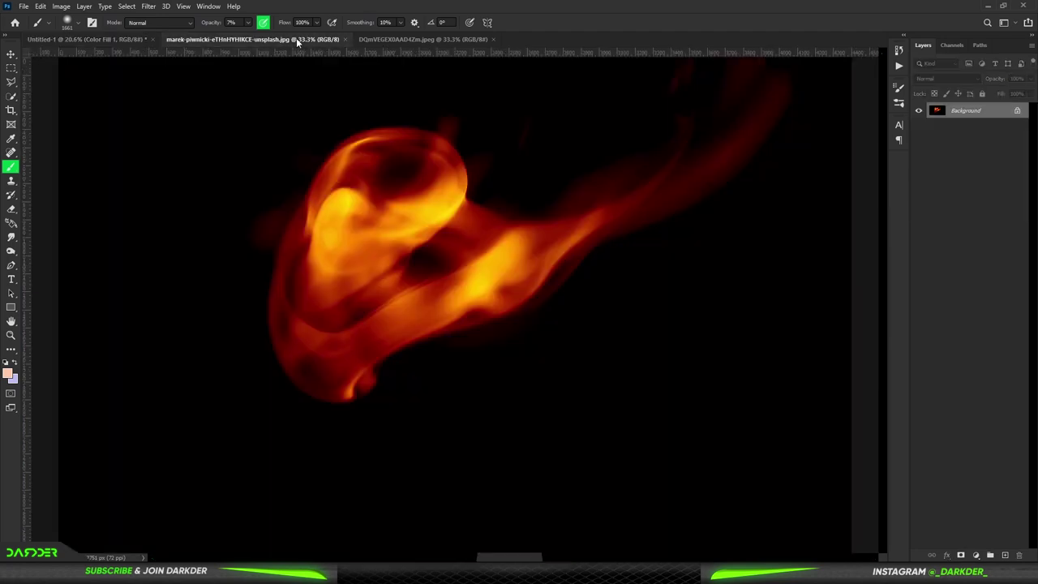
Drag the flame photo into the sketch as the top layer, turned upright and tilted about 35°
left_click(11, 56)
left_click_drag(103, 47, 103, 46)
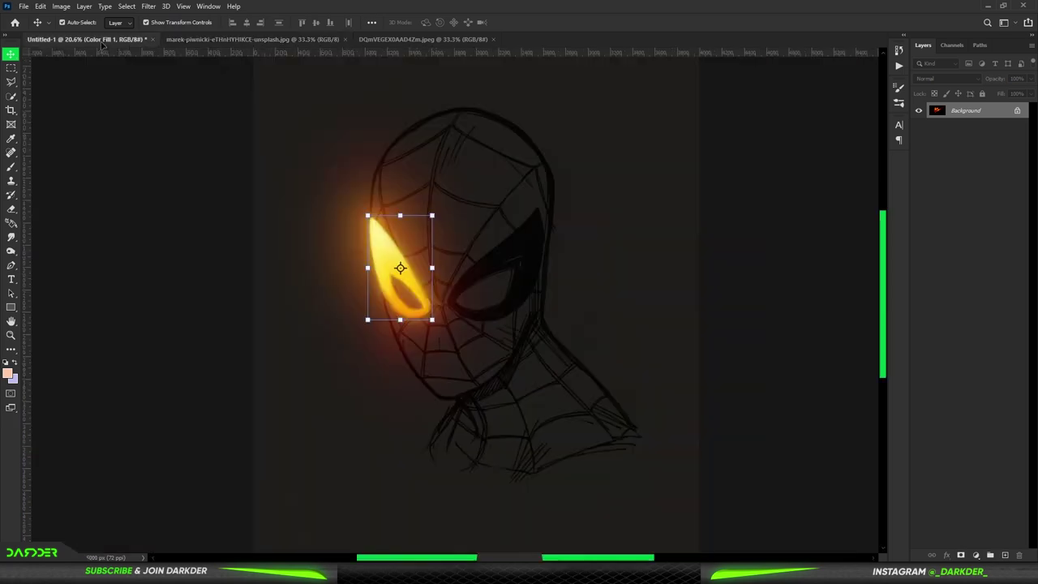
left_click_drag(502, 244, 500, 237)
key("ctrl+shift+bracketright")
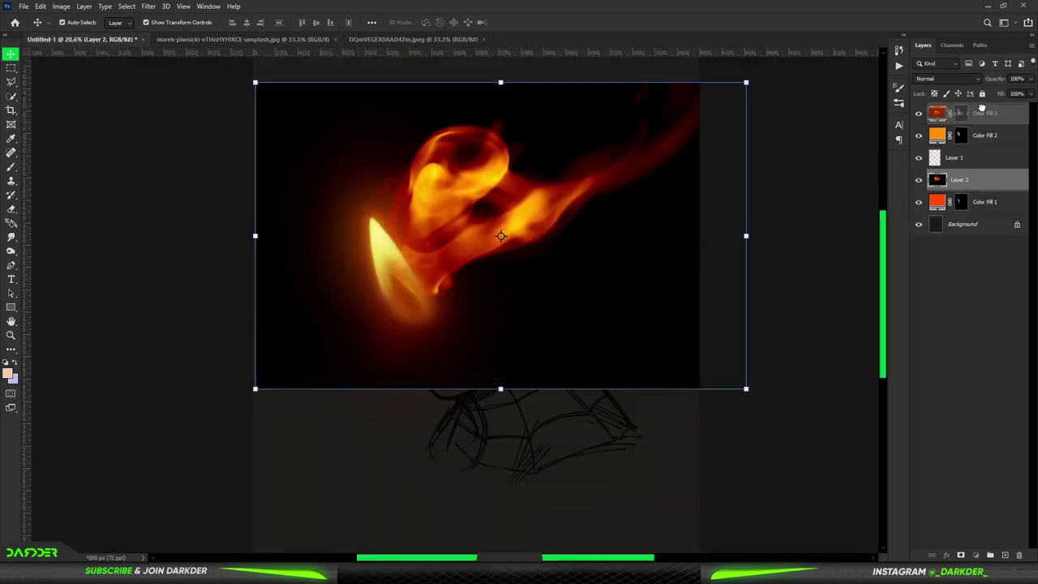
left_click_drag(760, 235, 503, 57)
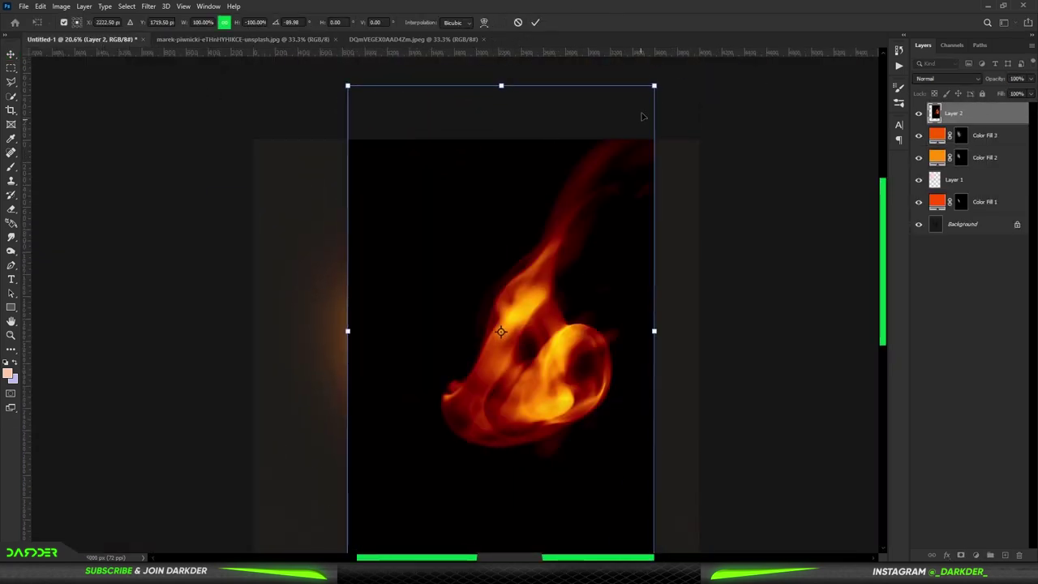
left_click_drag(641, 111, 706, 292)
key("Return")
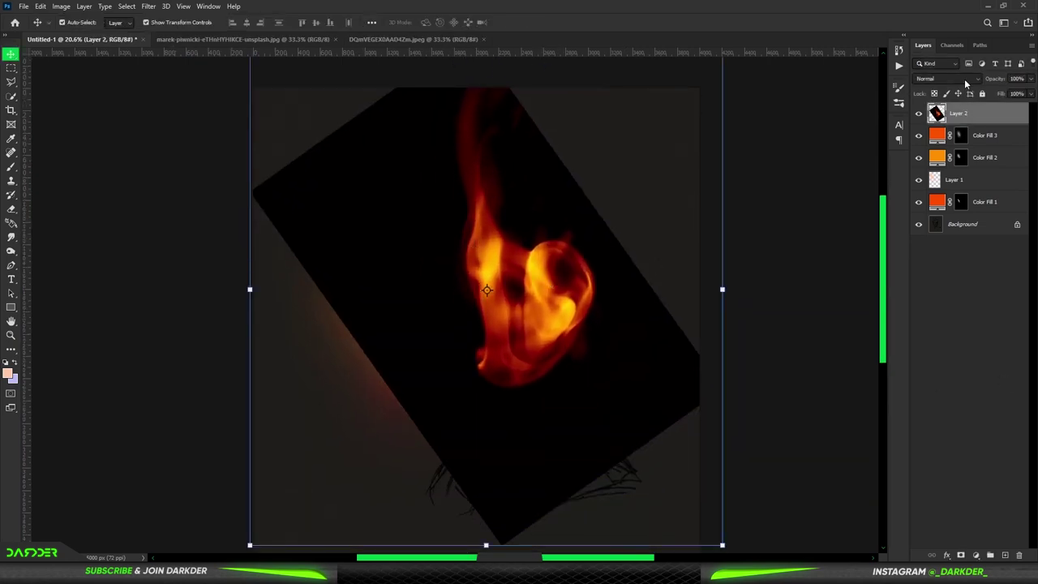
Blend the flames as Color Dodge, transform them onto the left eye, and erase the excess
left_click(944, 78)
left_click(941, 166)
left_click_drag(518, 308, 422, 349)
key("ctrl+t")
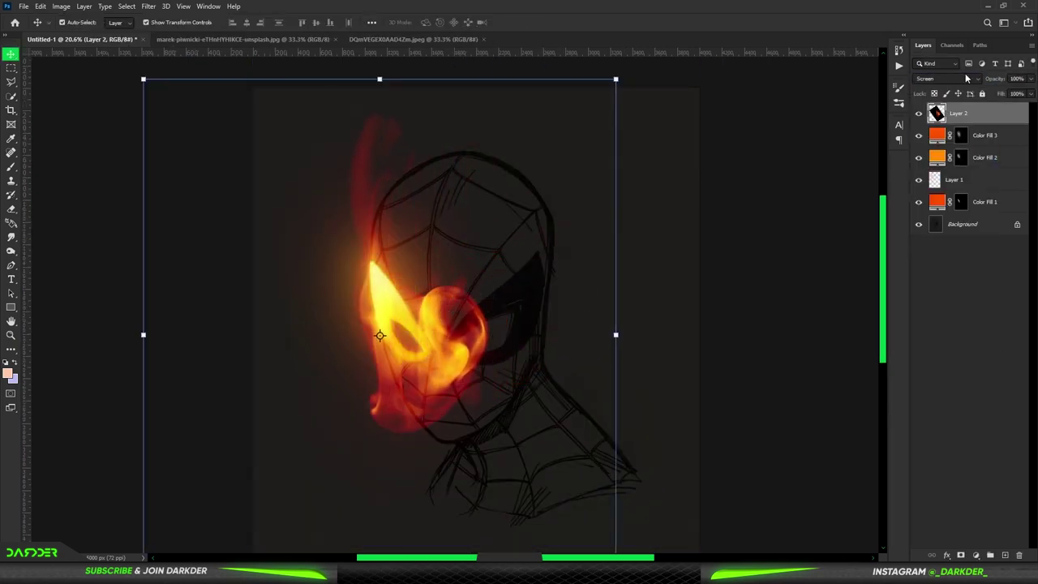
left_click(945, 79)
left_click(940, 182)
mouse_move(597, 334)
left_mouse_down()
mouse_move(568, 334)
mouse_move(538, 308)
left_mouse_up()
left_click_drag(389, 317, 431, 324)
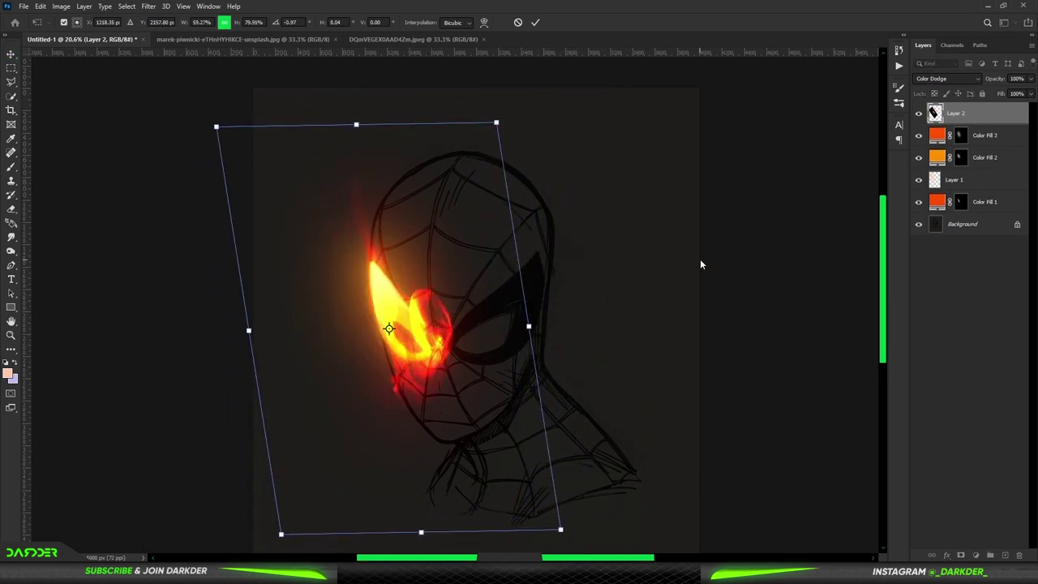
key("Return")
key("e")
mouse_move(470, 332)
left_mouse_down()
mouse_move(438, 318)
mouse_move(396, 368)
left_mouse_up()
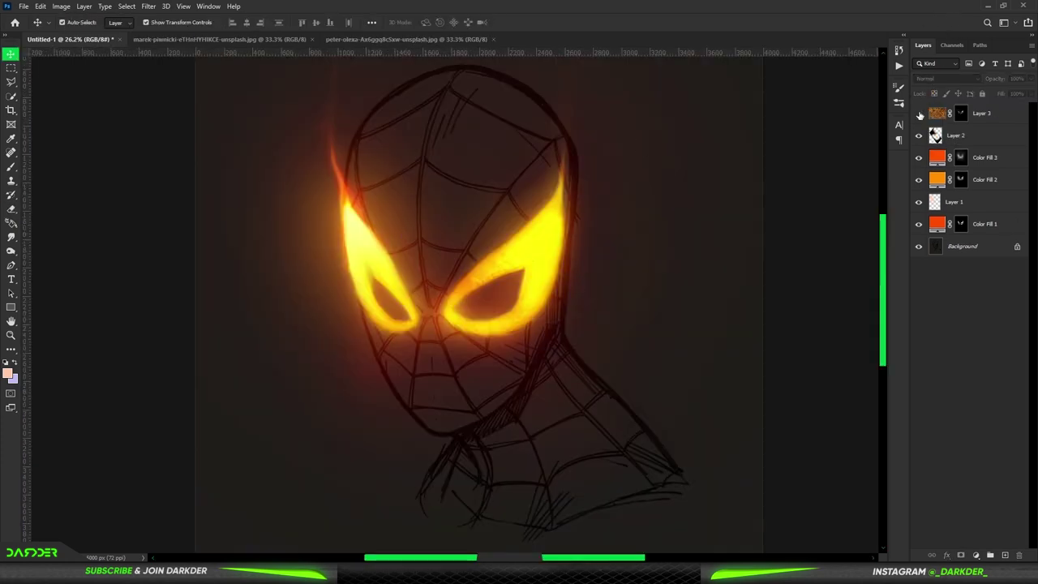
Toggle Layer 3's visibility to compare the eye glow with and without the flames
left_click(919, 113)
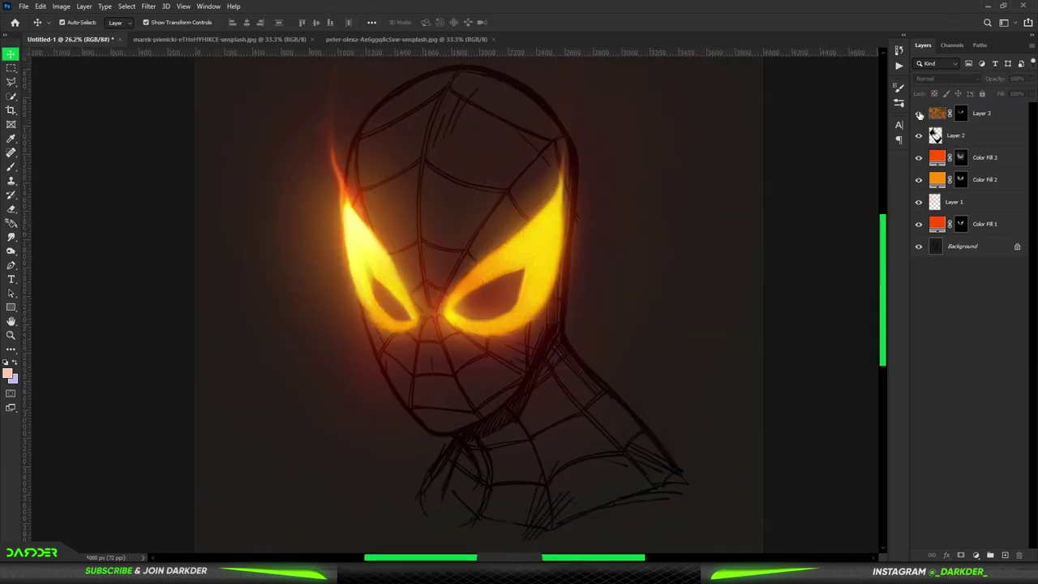
left_click(918, 114)
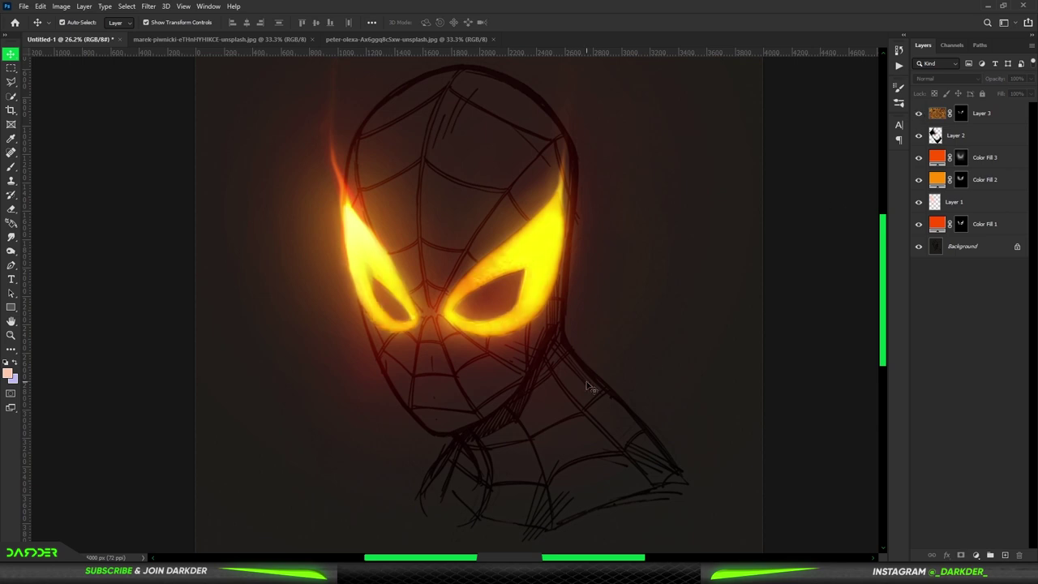
scroll(511, 353, "down", 1)
scroll(512, 353, "down", 1)
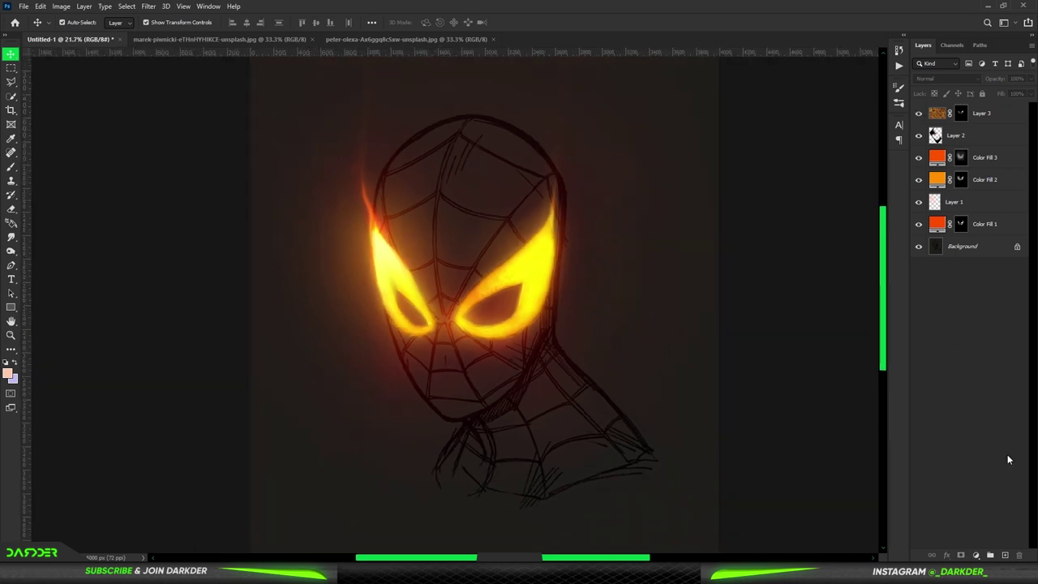
Add a fourth Solid Color fill in orange, blended in Screen mode
left_click(975, 556)
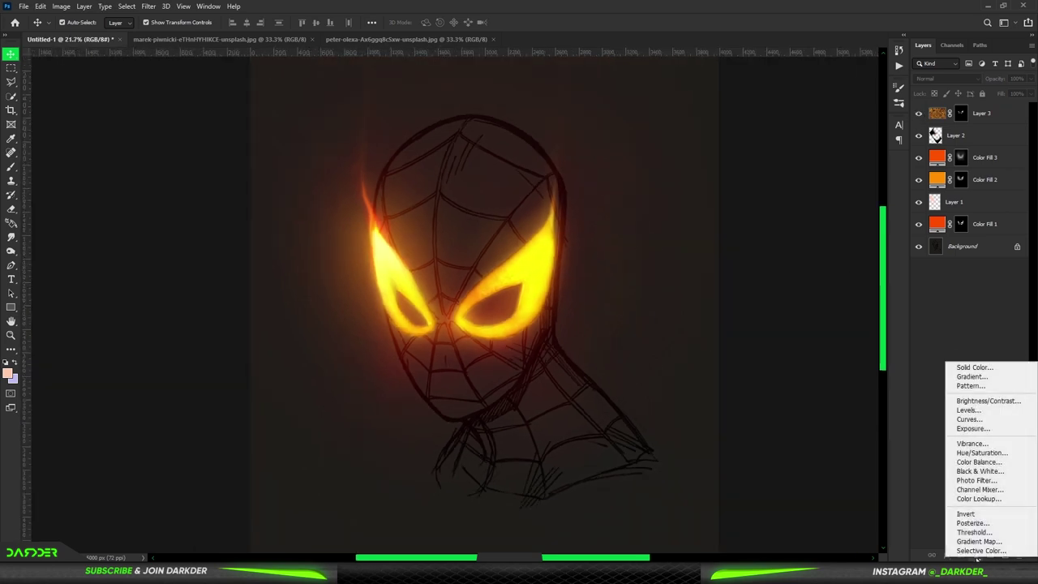
left_click(981, 368)
left_click(827, 300)
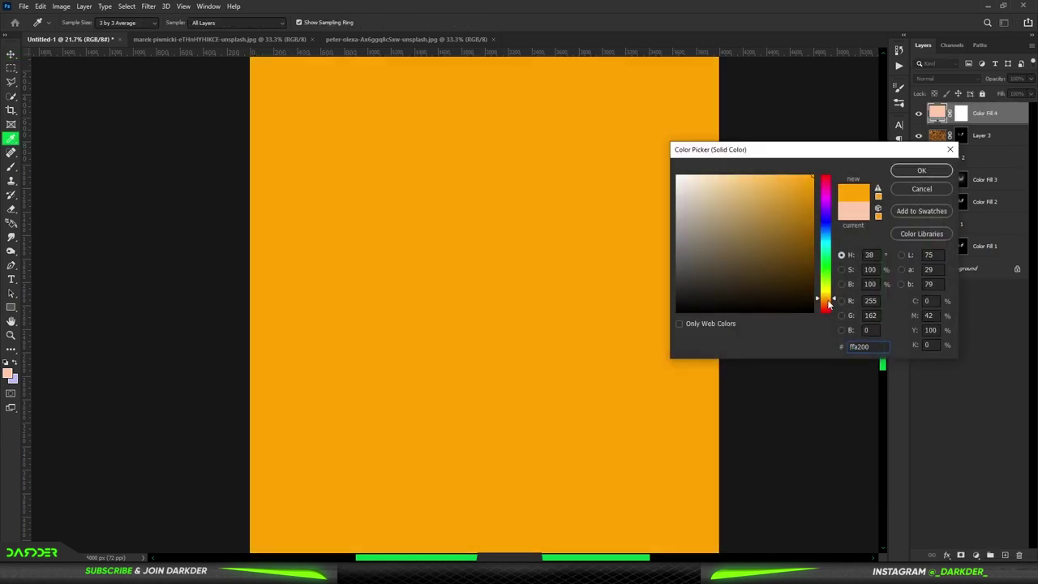
left_click_drag(828, 304, 827, 301)
left_click(921, 170)
left_click(953, 80)
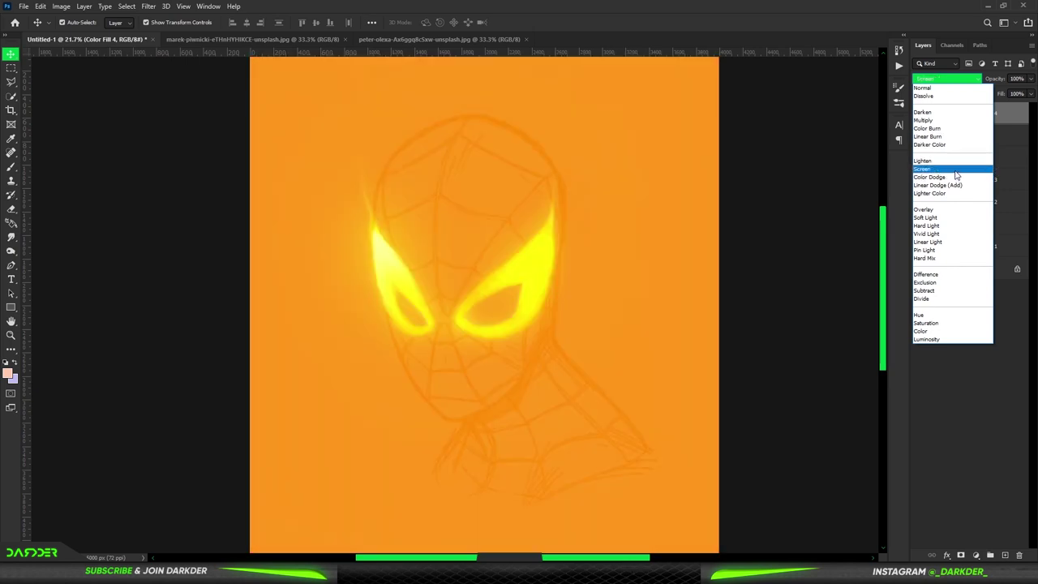
left_click(955, 171)
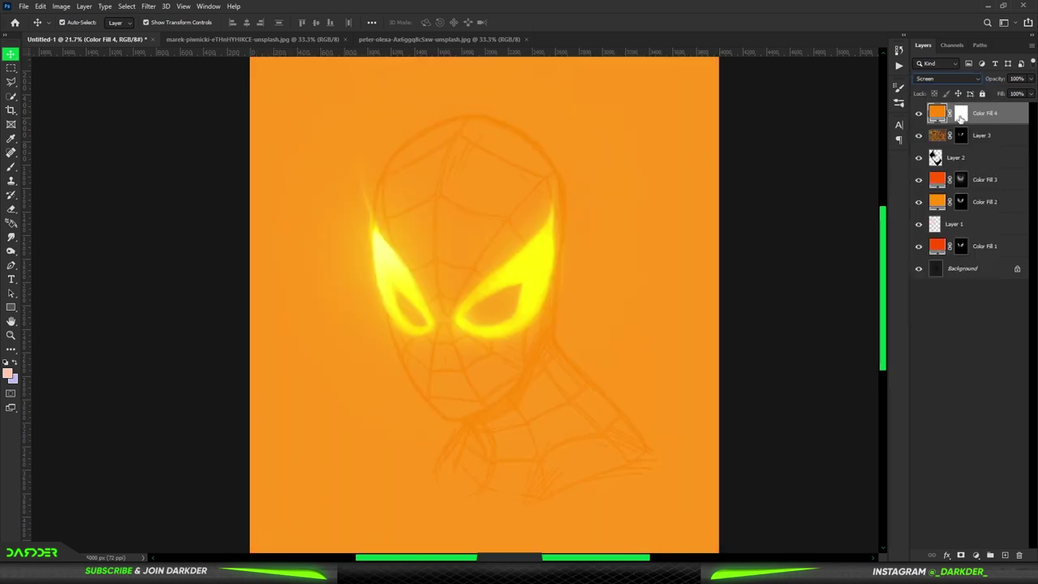
Invert the new fill's mask and ready a white Brush for painting highlights
key("ctrl+i")
left_click(11, 167)
left_click(9, 374)
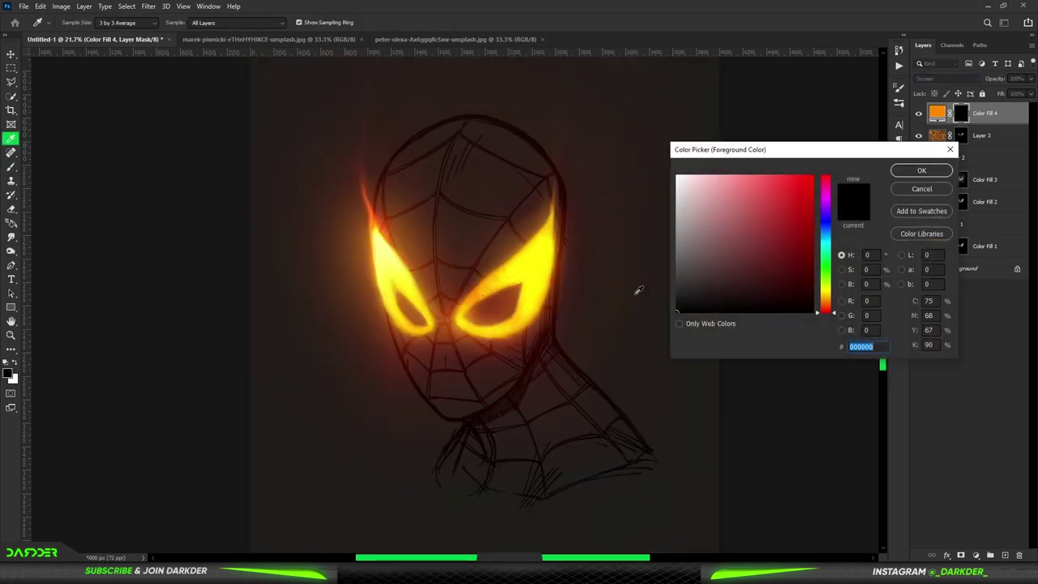
left_click(916, 172)
Paint an orange glow over the left cheek and eye on the Color Fill 4 mask, then mask it out in black
scroll(425, 359, "up", 5, "alt")
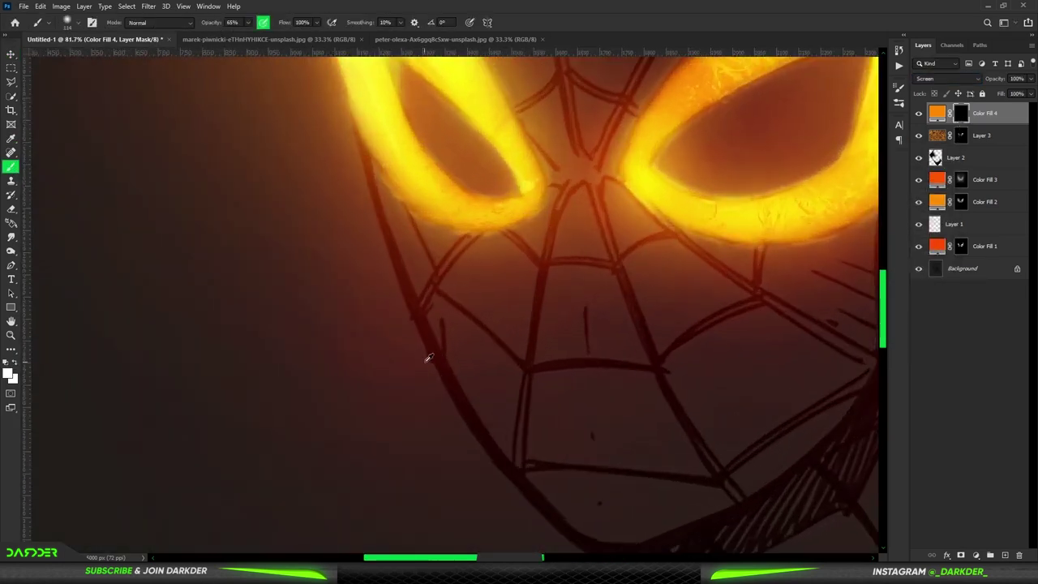
mouse_move(389, 140)
left_mouse_down()
mouse_move(426, 260)
mouse_move(480, 363)
left_mouse_up()
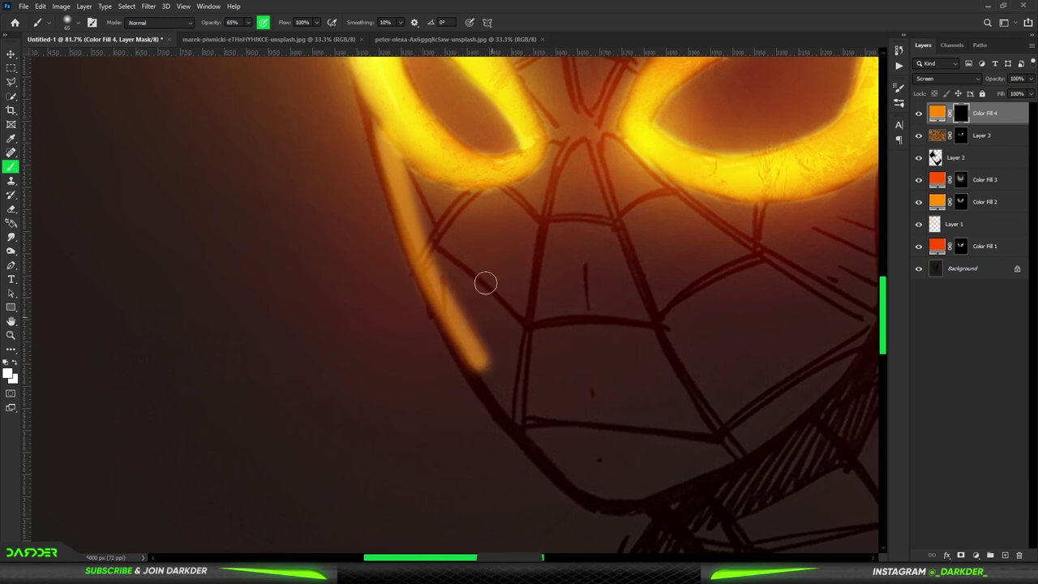
key("bracketright")
key("bracketright")
key("bracketright")
left_click_drag(451, 174, 459, 126)
left_click(8, 374)
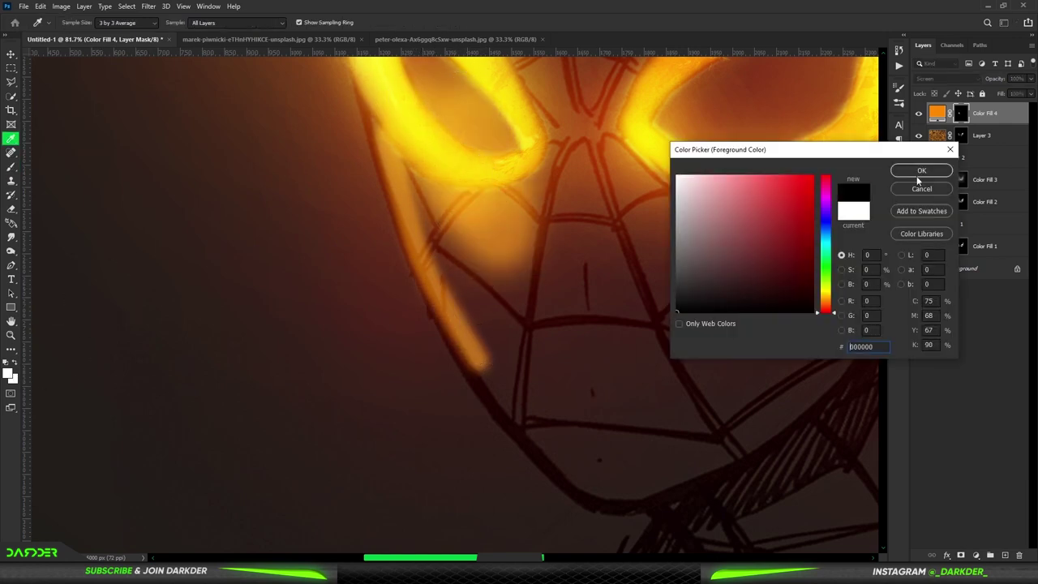
left_click(922, 169)
key("0")
left_click_drag(378, 238, 438, 308)
mouse_move(455, 195)
left_mouse_down()
mouse_move(288, 330)
mouse_move(477, 108)
left_mouse_up()
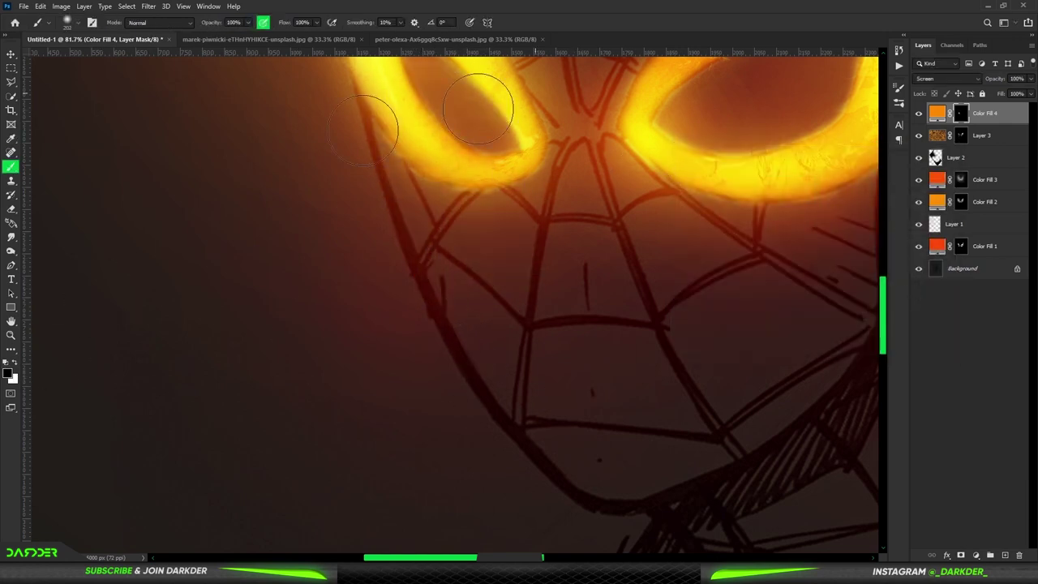
Repaint a glow down the left cheek, then darken it away around the eye and cheek
left_click_drag(388, 150, 507, 373)
key("bracketright")
key("bracketright")
key("bracketright")
key("x")
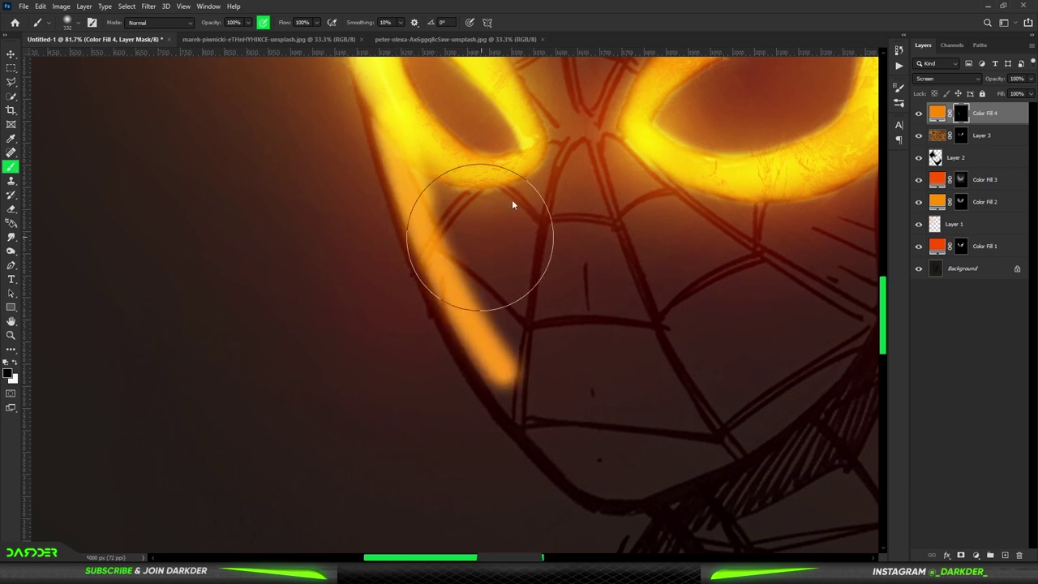
left_click_drag(475, 231, 464, 153)
left_click_drag(531, 332, 546, 378)
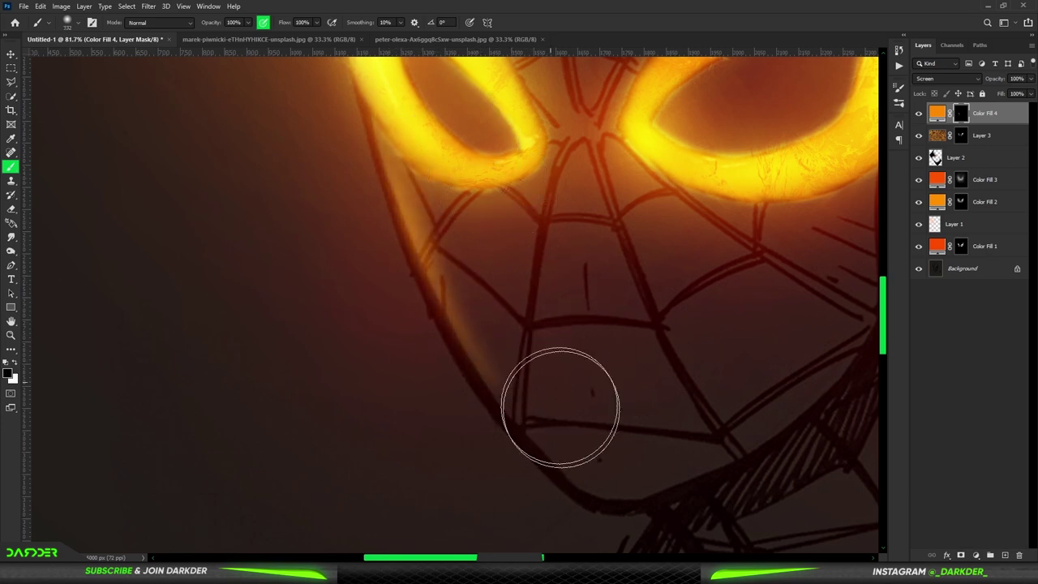
scroll(562, 352, "down", 3)
scroll(435, 364, "up", 3)
Paint a warm orange glow onto the neck and soften it with a larger black brush
key("x")
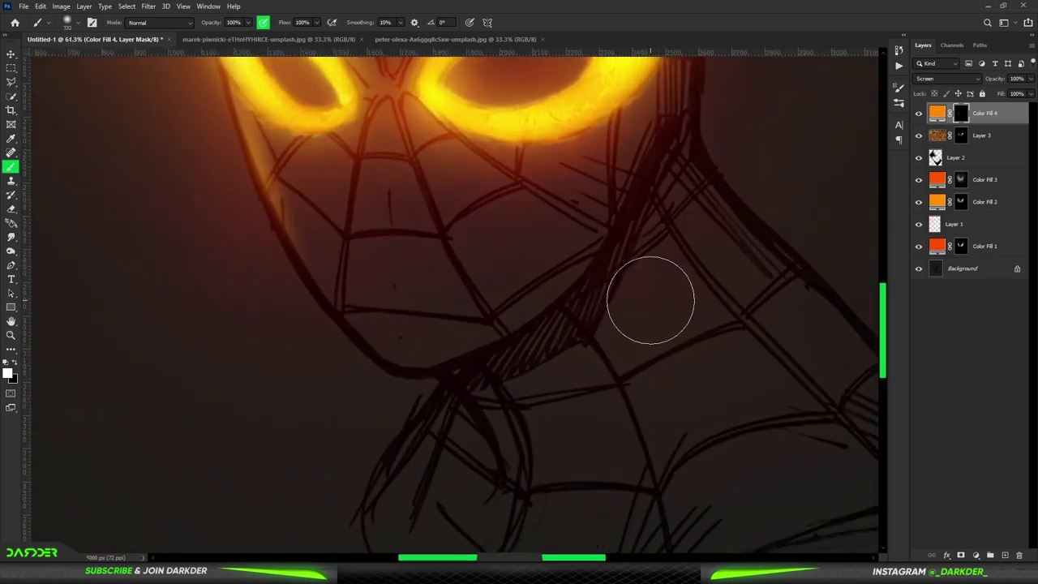
mouse_move(649, 300)
left_mouse_down()
mouse_move(695, 220)
mouse_move(713, 278)
mouse_move(649, 313)
mouse_move(568, 336)
left_mouse_up()
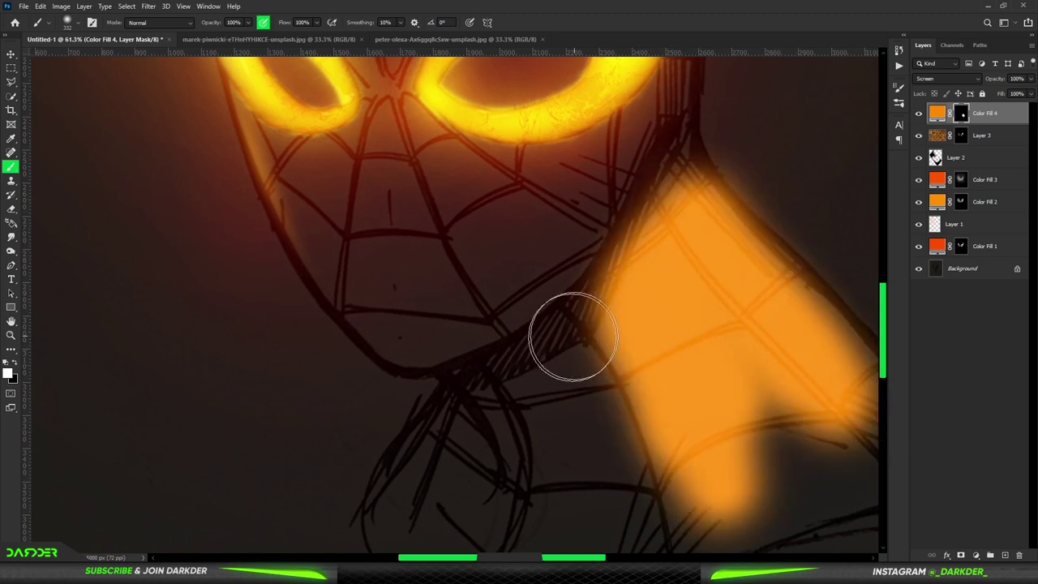
key("x")
key("bracketright")
key("bracketright")
key("bracketright")
scroll(577, 183, "down", 3)
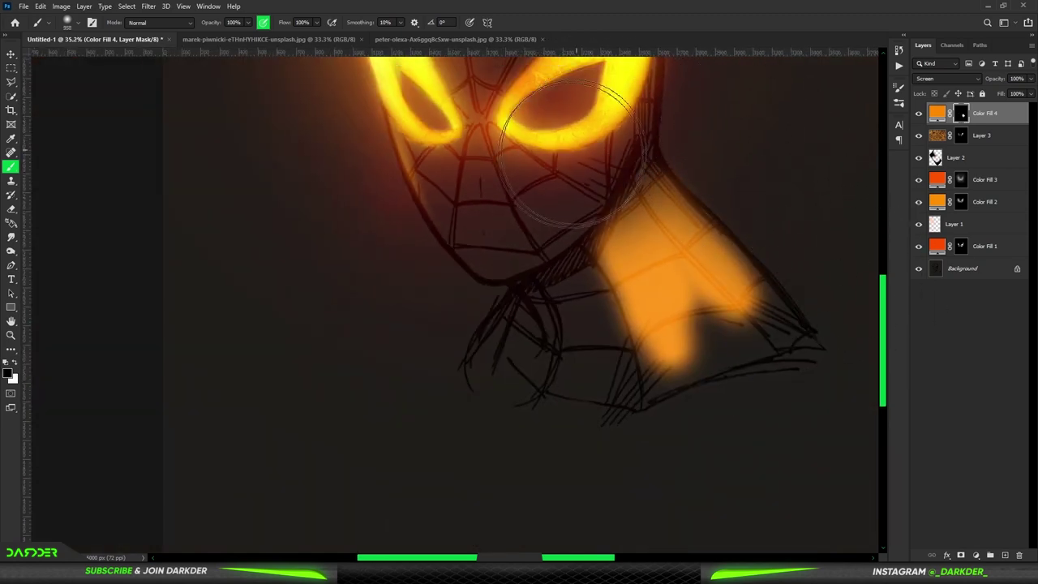
left_click_drag(772, 357, 718, 440)
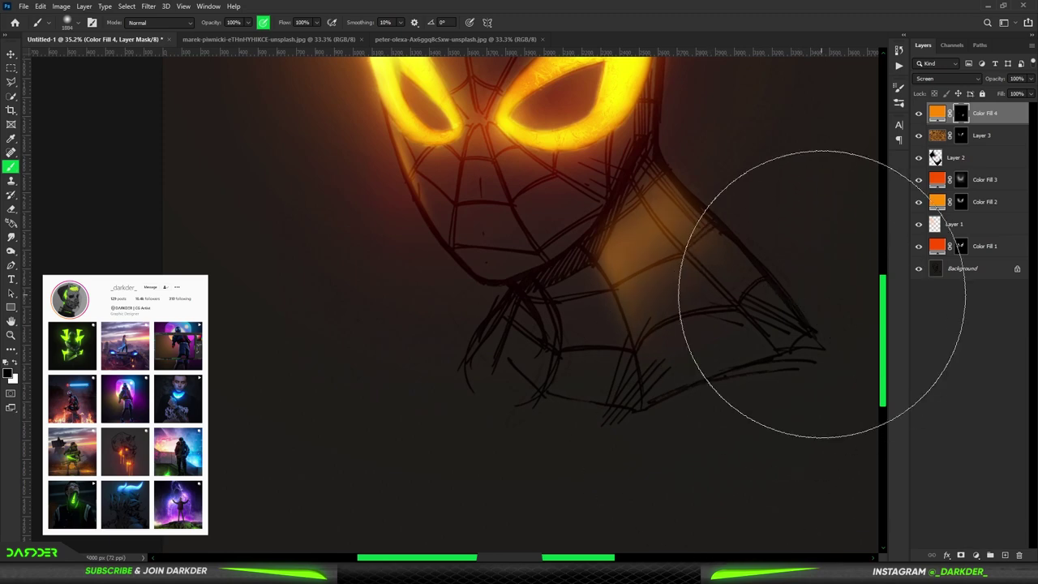
scroll(453, 327, "down", 3)
scroll(452, 326, "up", 3)
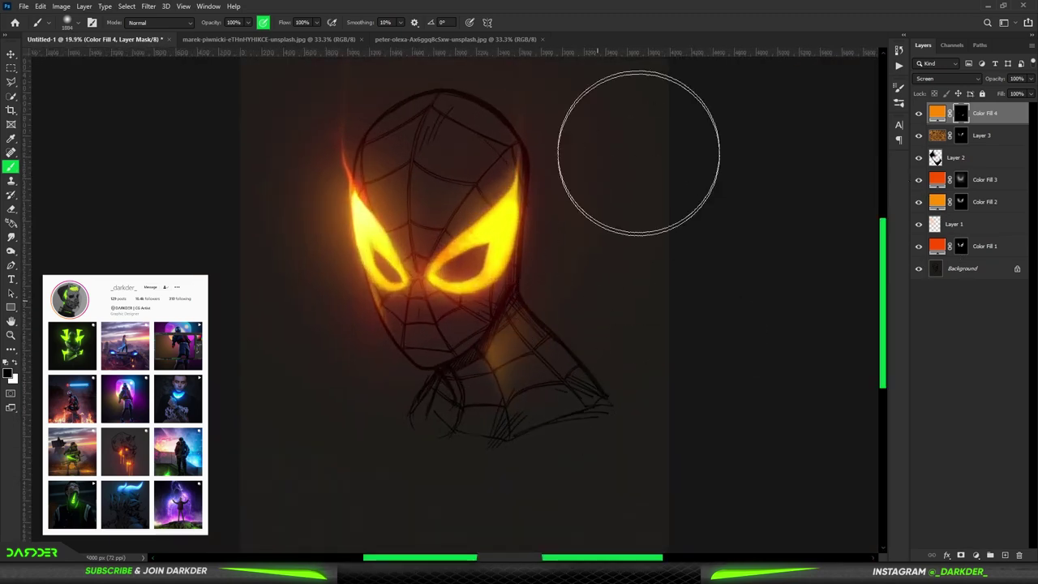
scroll(445, 128, "up", 1)
scroll(445, 129, "up", 1)
Try an orange glow across the forehead, then switch to black to mask it away
key("x")
mouse_move(430, 138)
left_mouse_down()
mouse_move(418, 225)
mouse_move(487, 195)
mouse_move(579, 174)
left_mouse_up()
key("x")
scroll(527, 122, "down", 2)
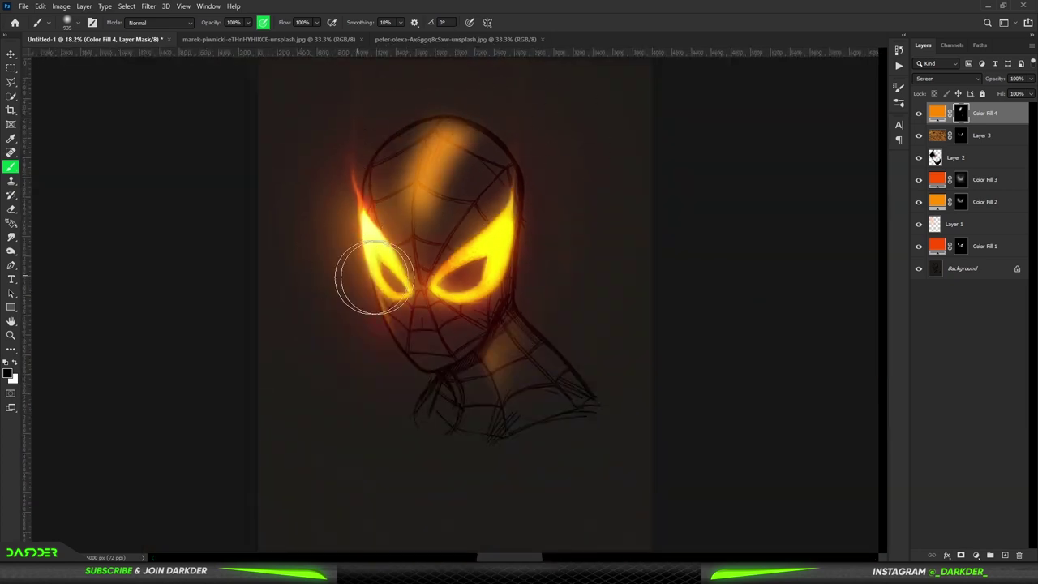
scroll(470, 413, "down", 1)
scroll(537, 304, "up", 4)
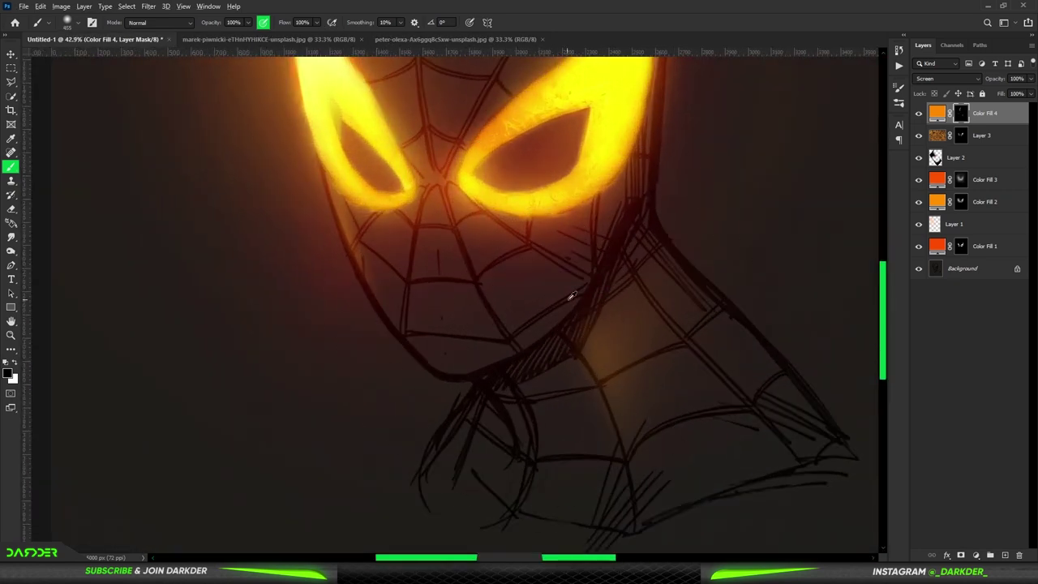
scroll(570, 296, "up", 1)
Paint a diagonal glow across the lower face, remove most of it, and add glow on the chin
key("x")
mouse_move(608, 209)
left_mouse_down()
mouse_move(540, 324)
mouse_move(456, 385)
left_mouse_up()
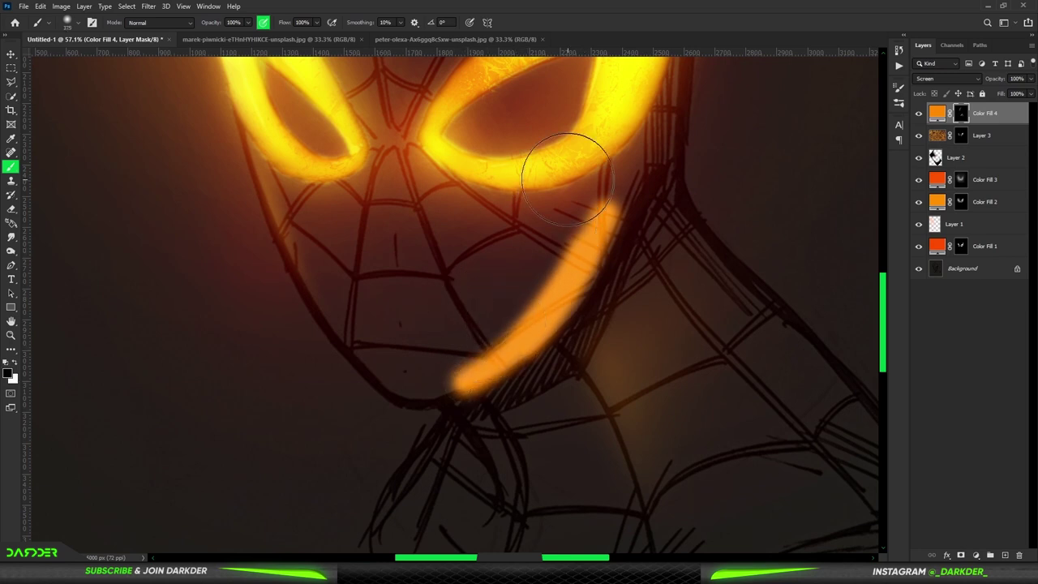
mouse_move(567, 176)
left_mouse_down()
mouse_move(533, 232)
mouse_move(567, 157)
mouse_move(505, 283)
mouse_move(568, 187)
mouse_move(429, 405)
left_mouse_up()
scroll(440, 371, "down", 1)
scroll(481, 310, "down", 2)
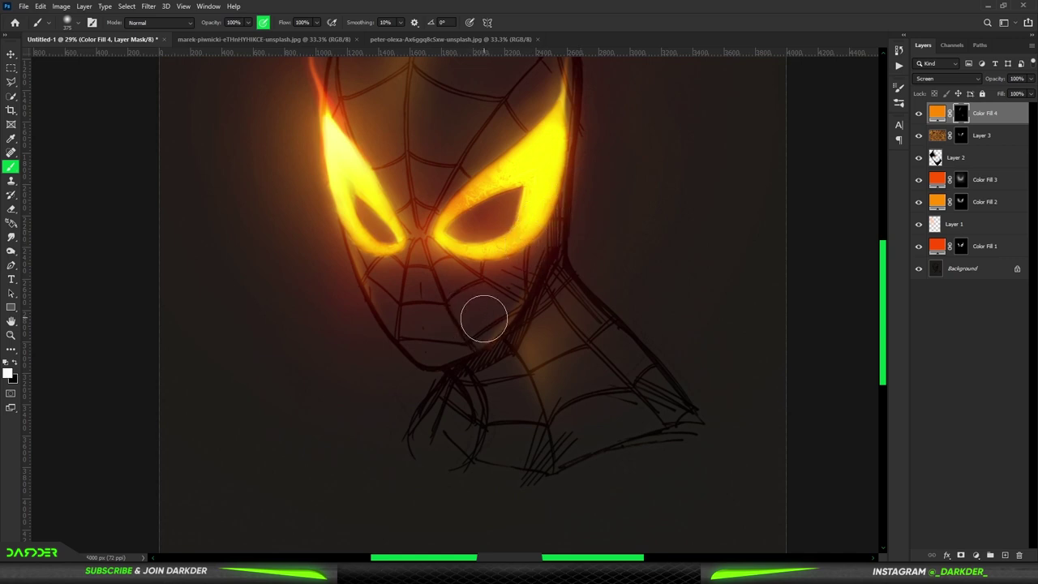
mouse_move(484, 319)
left_mouse_down()
mouse_move(433, 346)
mouse_move(459, 320)
mouse_move(431, 341)
left_mouse_up()
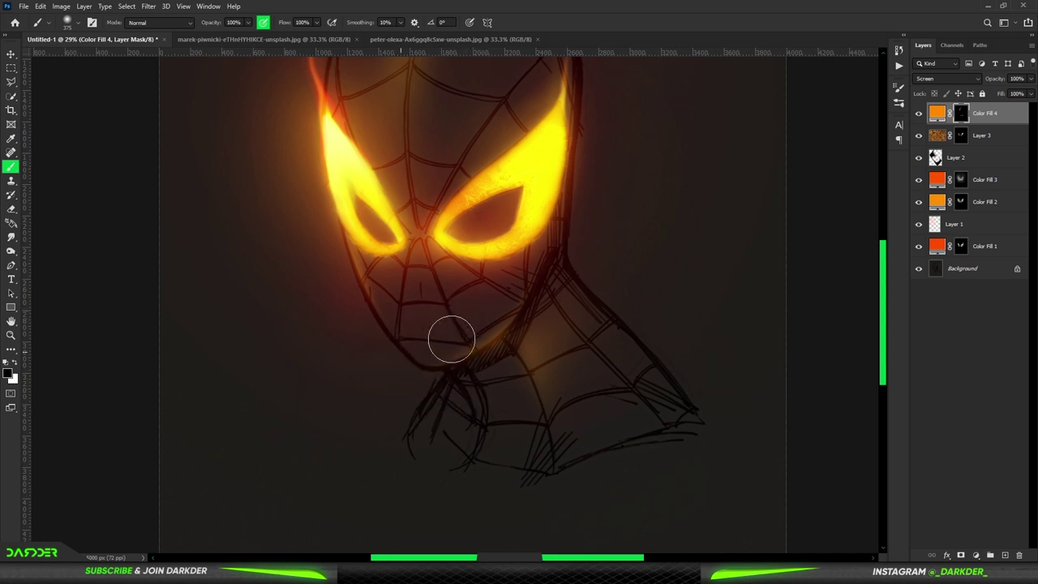
Shift the orange fill layer's colour to a redder orange
scroll(489, 431, "down", 3)
scroll(471, 364, "down", 1)
scroll(472, 357, "up", 3)
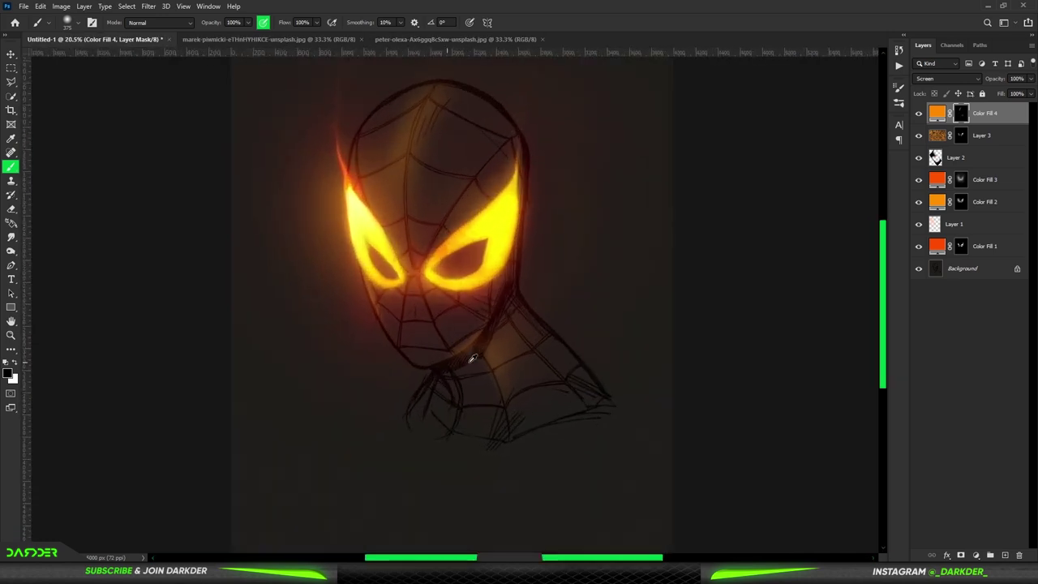
double_click(938, 115)
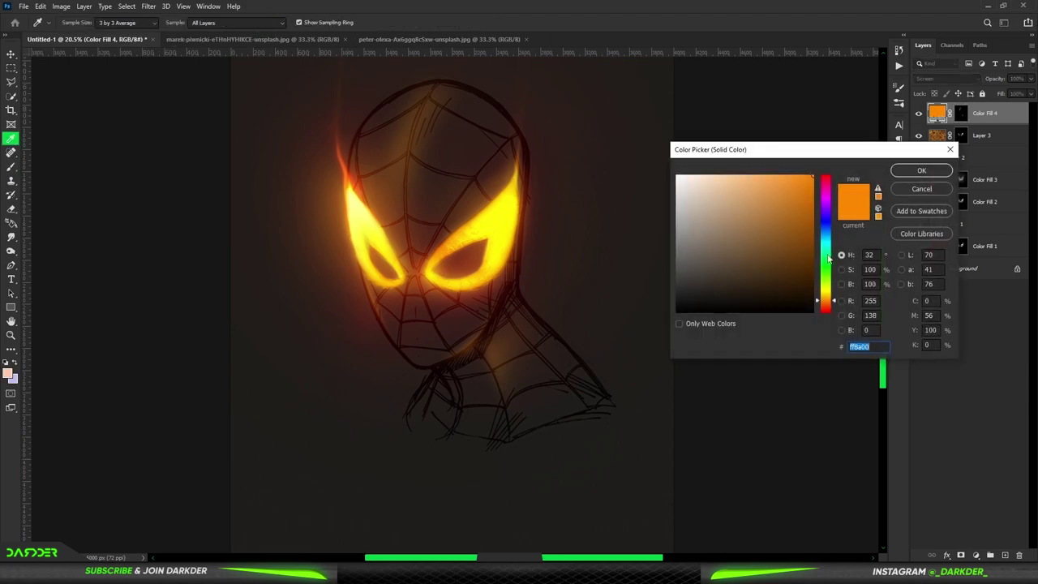
left_click_drag(828, 303, 829, 302)
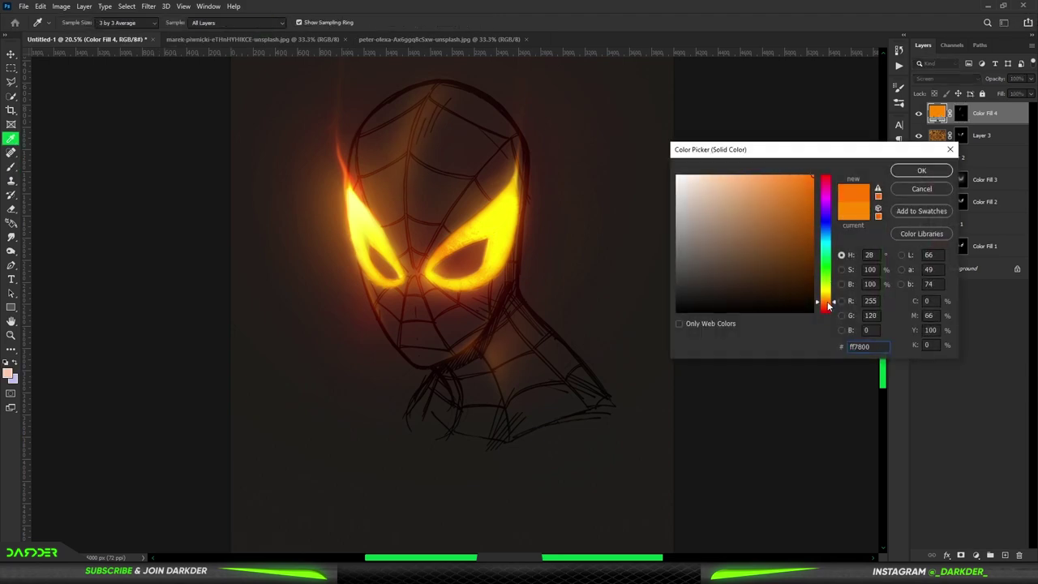